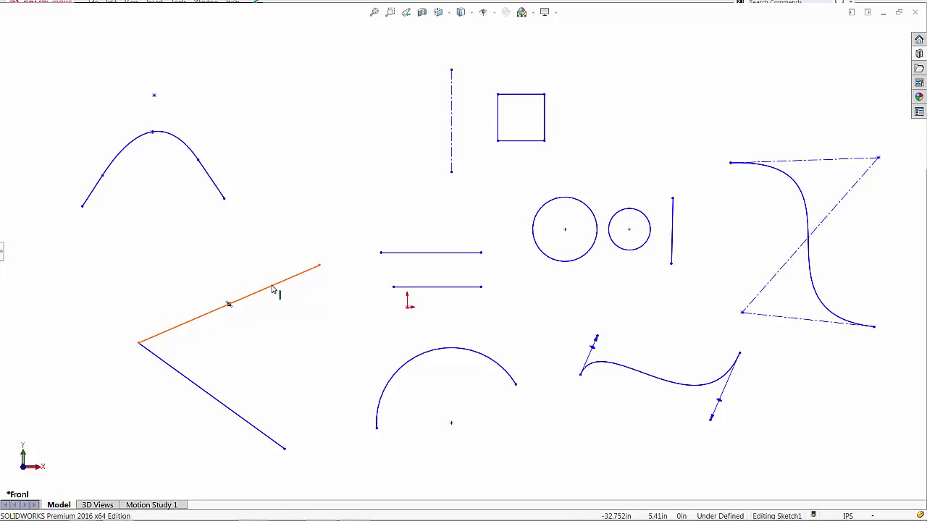
Step: Dimension the upper sloped line's length as 47.397
{"action": "left_click", "coordinate": [272, 289]}
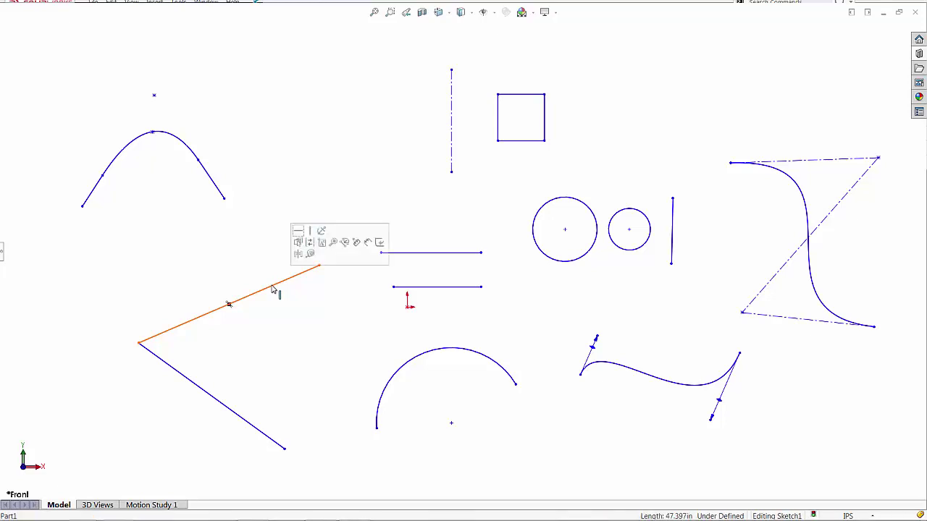
{"action": "left_click", "coordinate": [368, 243]}
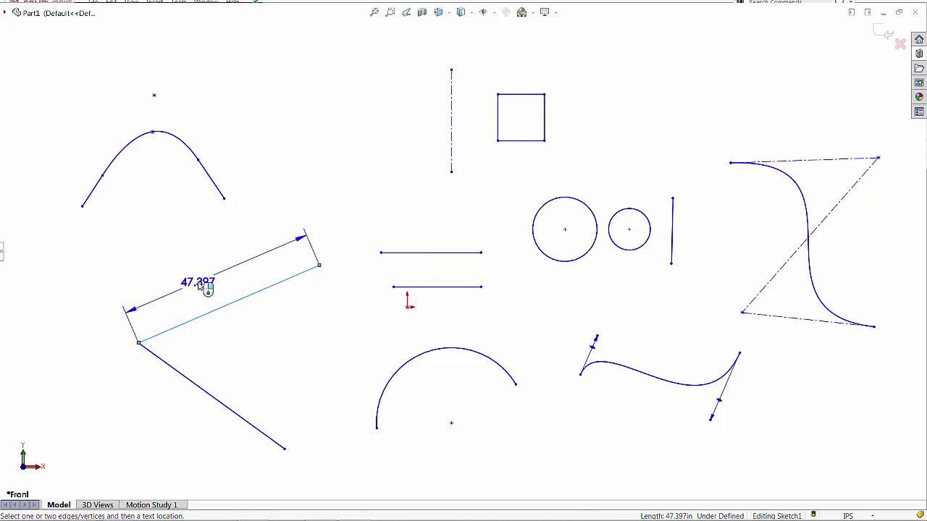
{"action": "left_click", "coordinate": [202, 284]}
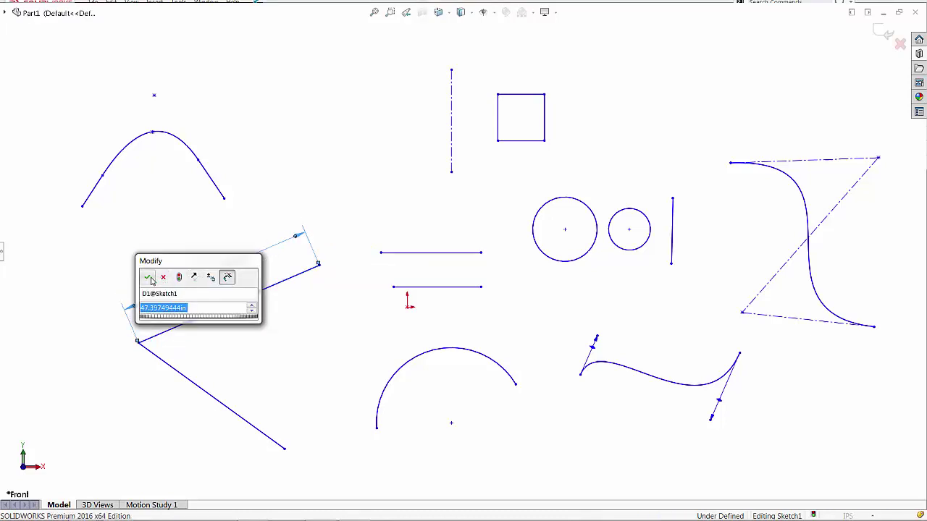
{"action": "left_click", "coordinate": [146, 276]}
Step: Add a 59.22° angle dimension between the upper and lower sloped lines
{"action": "left_click", "coordinate": [225, 329]}
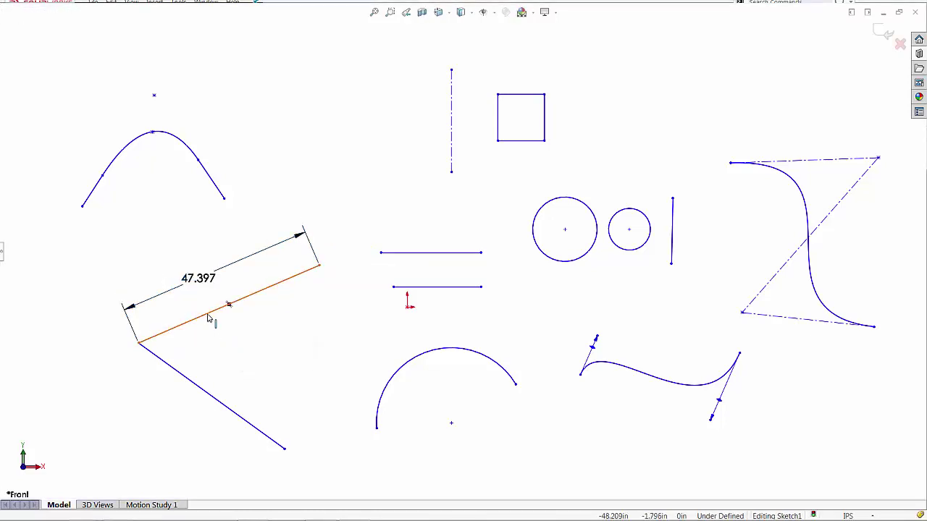
{"action": "left_click", "coordinate": [198, 386], "text": "ctrl"}
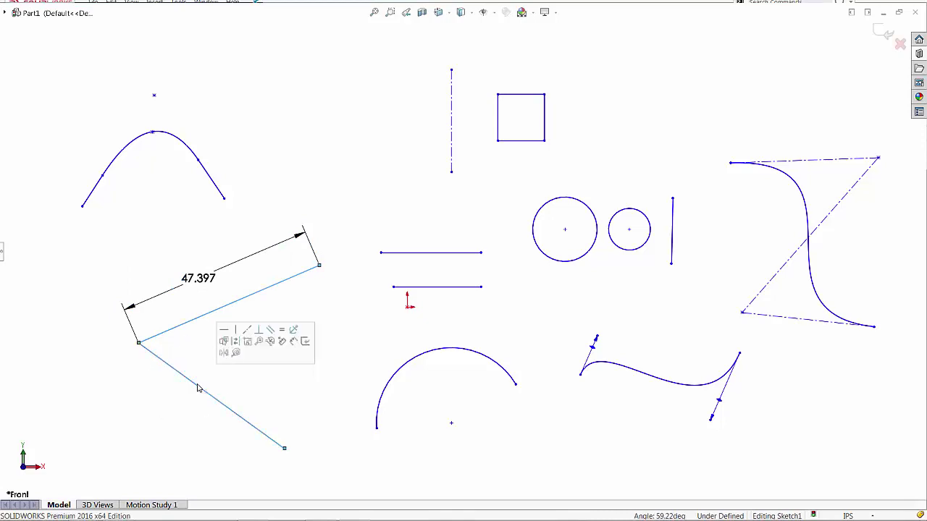
{"action": "left_click", "coordinate": [293, 342]}
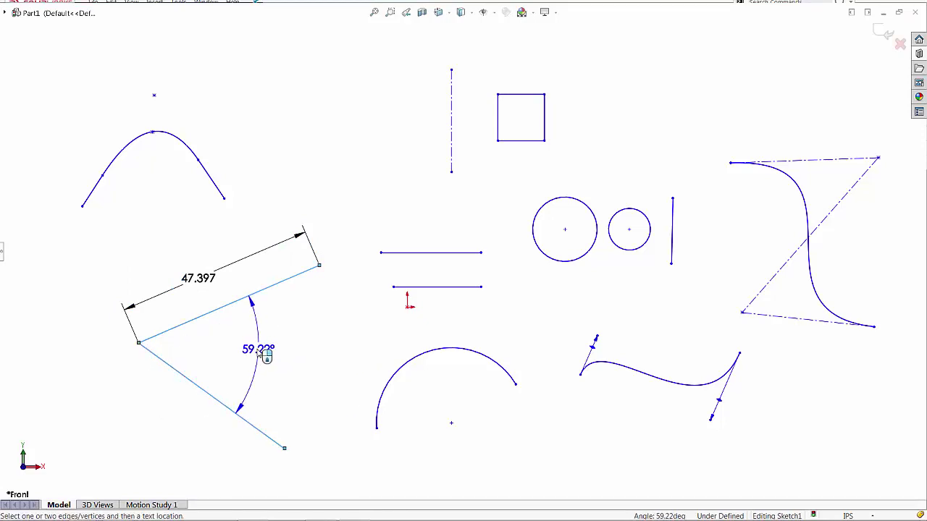
{"action": "left_click", "coordinate": [249, 356]}
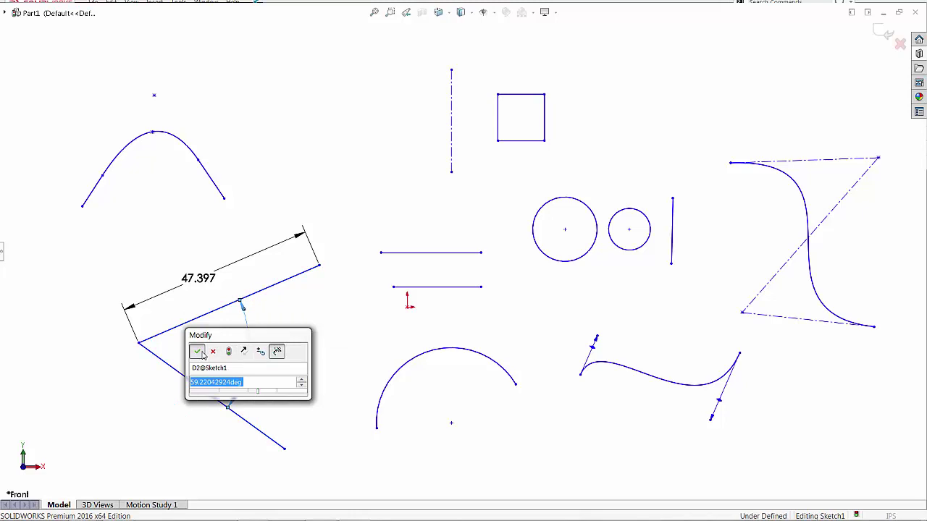
{"action": "left_click", "coordinate": [198, 352]}
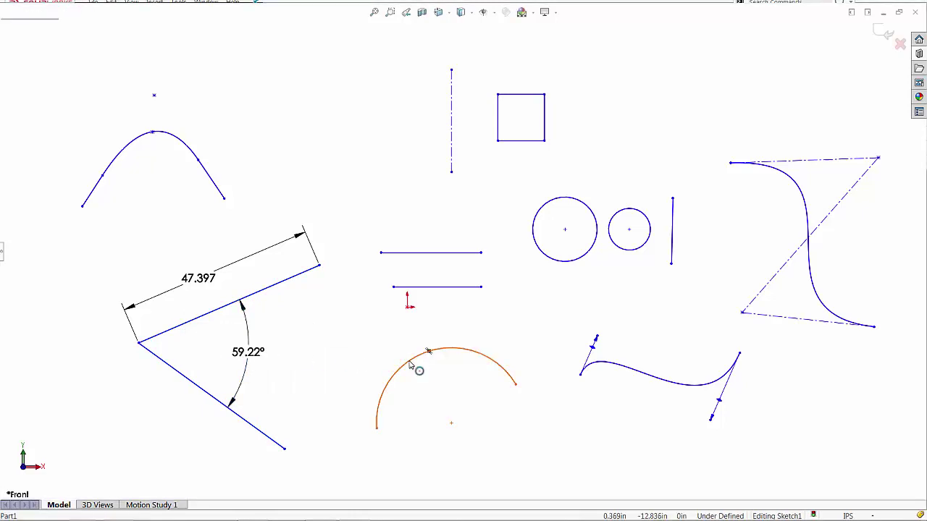
Step: Dimension the lower arc's radius as R18.059, placed left of the arc
{"action": "left_click", "coordinate": [420, 359]}
{"action": "left_click", "coordinate": [500, 318]}
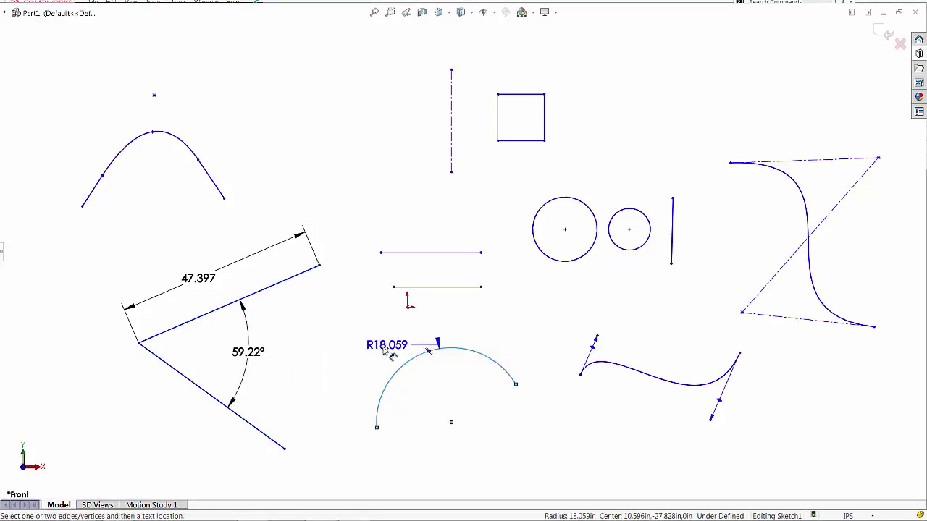
{"action": "left_click", "coordinate": [324, 359]}
{"action": "key", "text": "Return"}
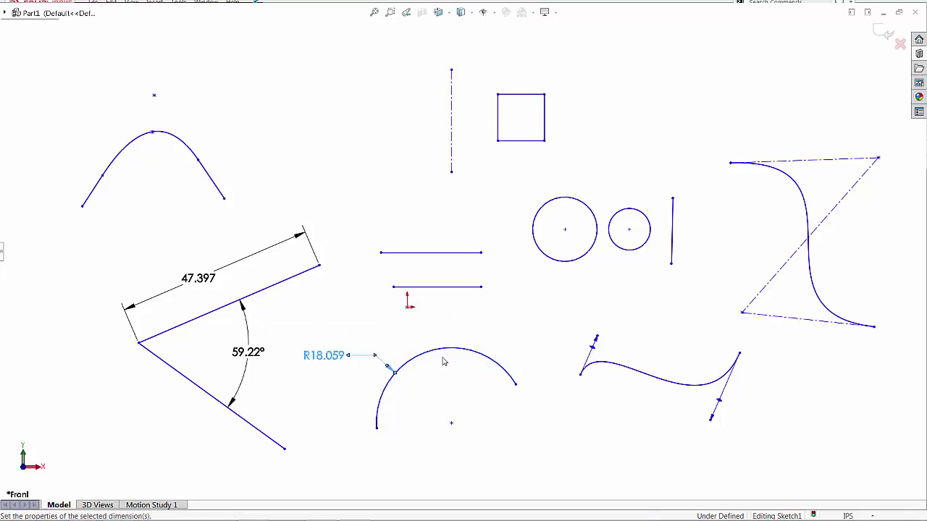
Step: Dimension the gap between the two short horizontal lines as 8.251
{"action": "left_click", "coordinate": [426, 288]}
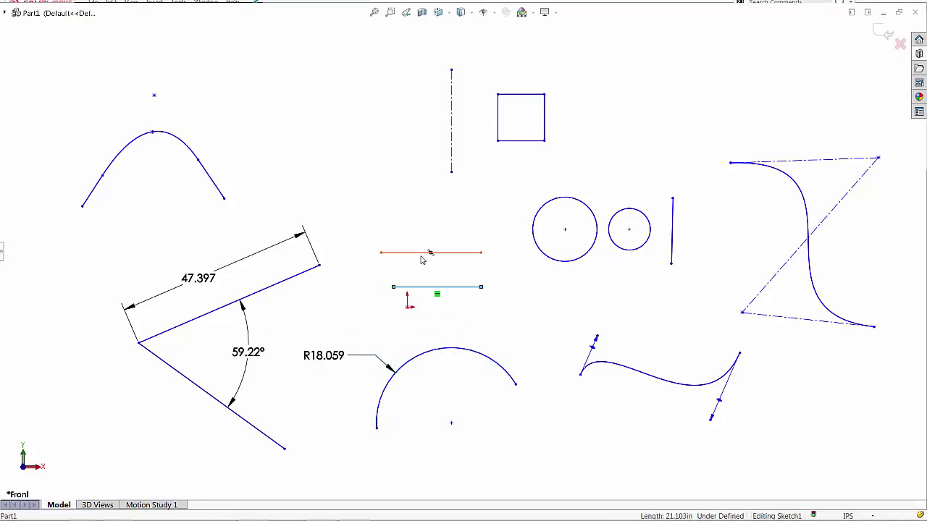
{"action": "left_click", "coordinate": [422, 253], "text": "ctrl"}
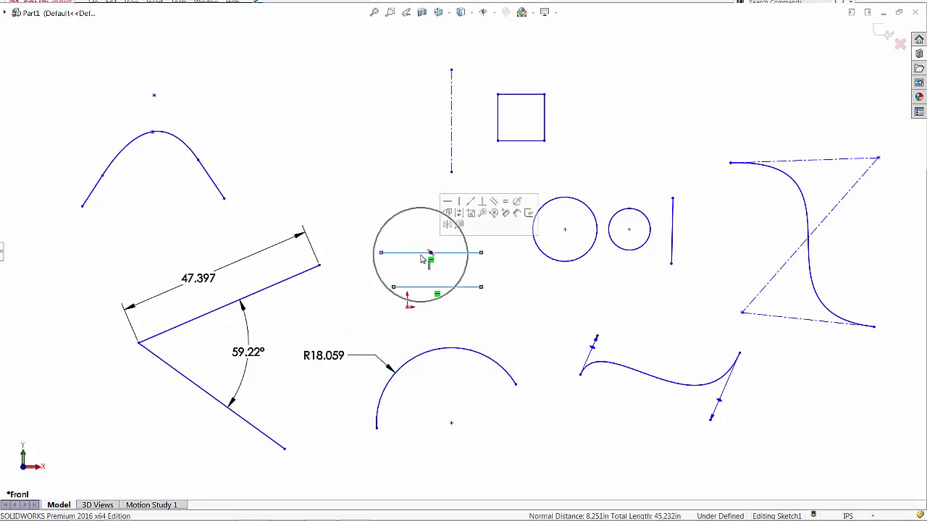
{"action": "left_click", "coordinate": [519, 216]}
{"action": "left_click", "coordinate": [369, 271]}
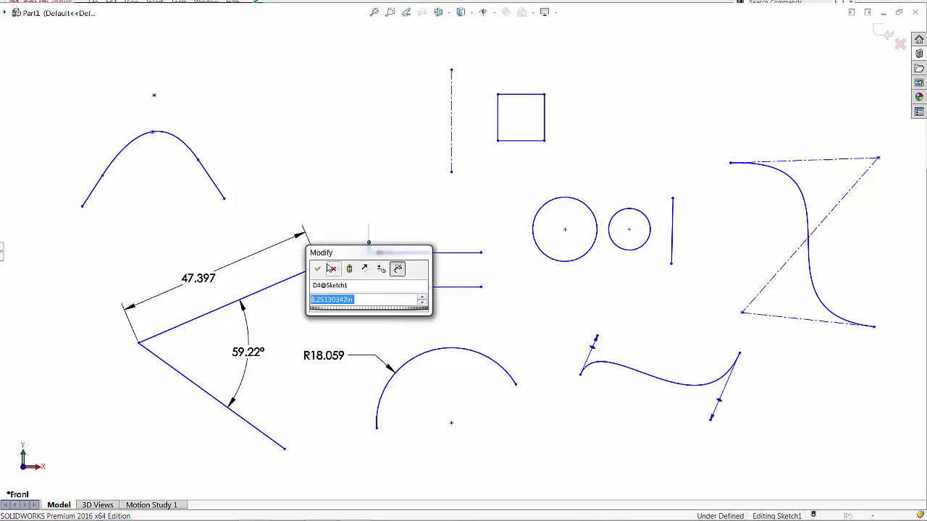
{"action": "left_click", "coordinate": [332, 270]}
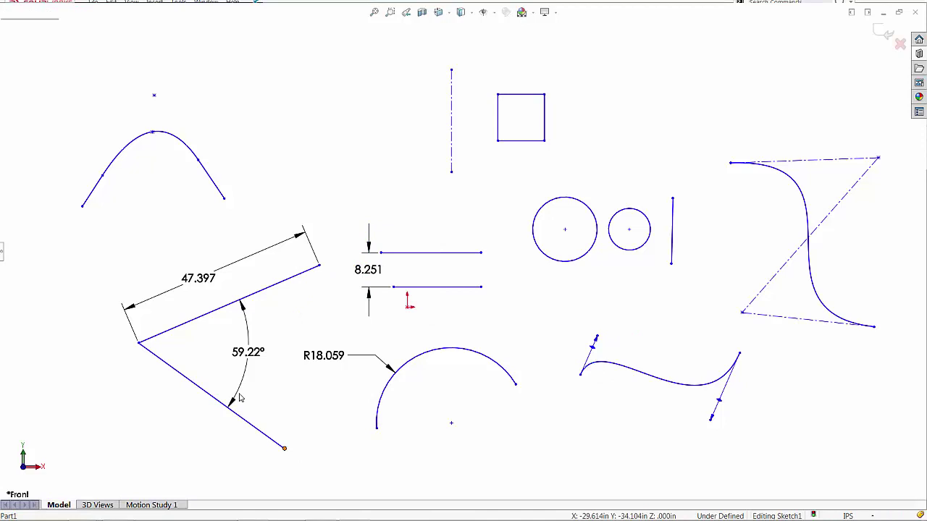
Step: Dimension the lower sloped line's length as 37.249 at lower left
{"action": "key", "text": "Escape"}
{"action": "left_click", "coordinate": [207, 319]}
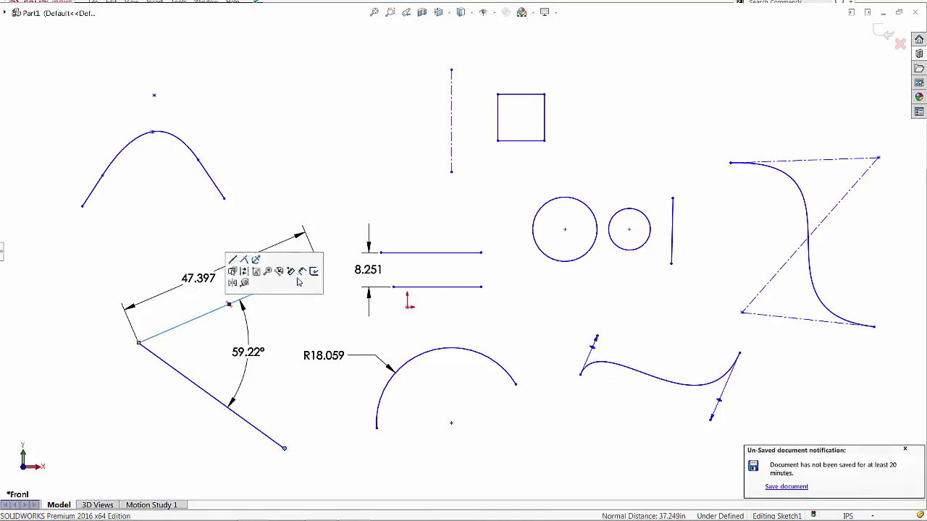
{"action": "left_click", "coordinate": [239, 415]}
{"action": "left_click", "coordinate": [66, 406]}
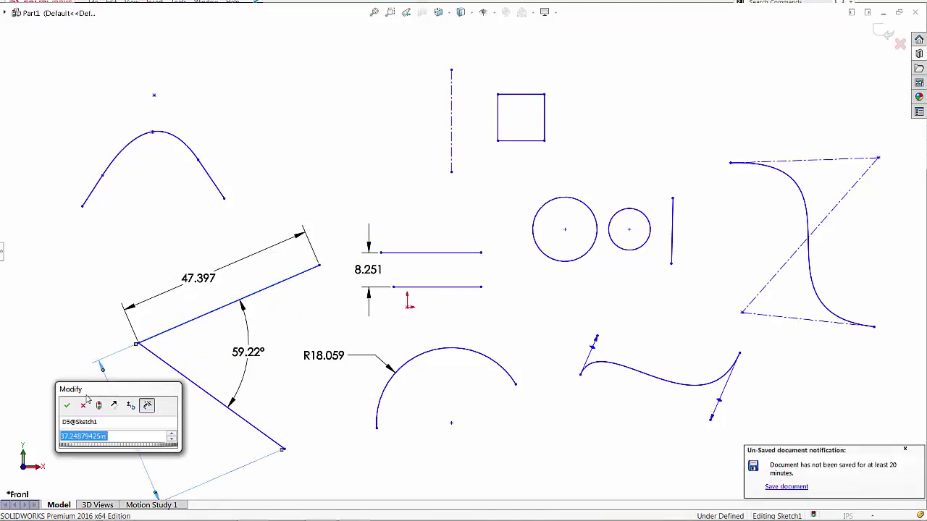
Step: Add length dimensions to both splines: 43.900 for the wavy one, 61.275 for the right one
{"action": "left_click", "coordinate": [633, 376]}
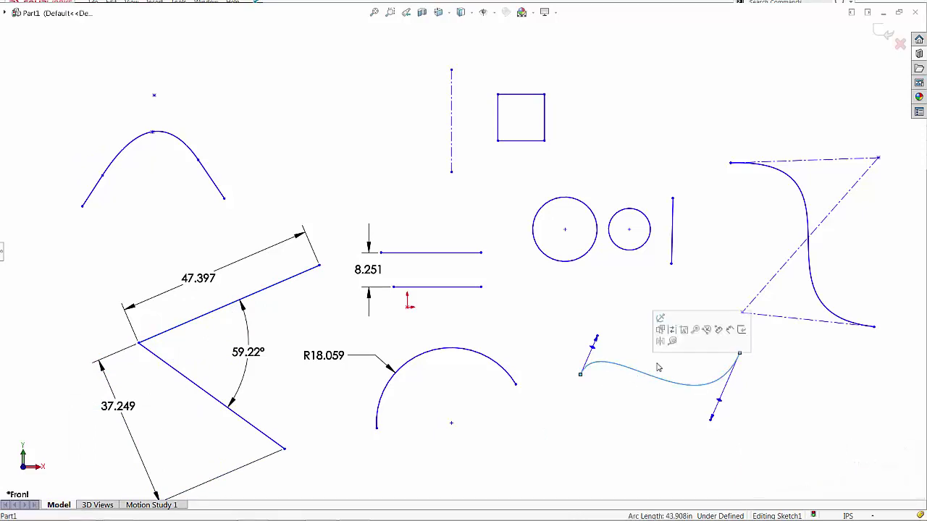
{"action": "left_click", "coordinate": [730, 330]}
{"action": "left_click", "coordinate": [654, 316]}
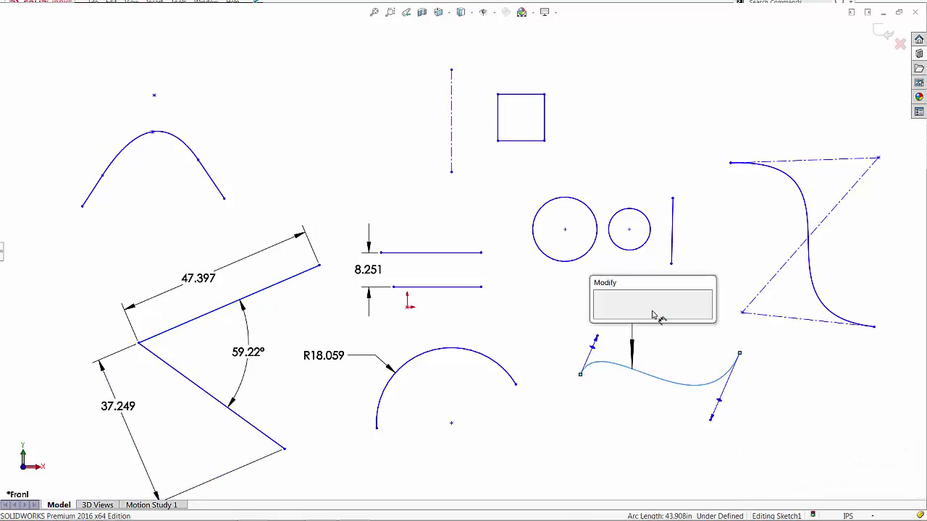
{"action": "left_click", "coordinate": [603, 310]}
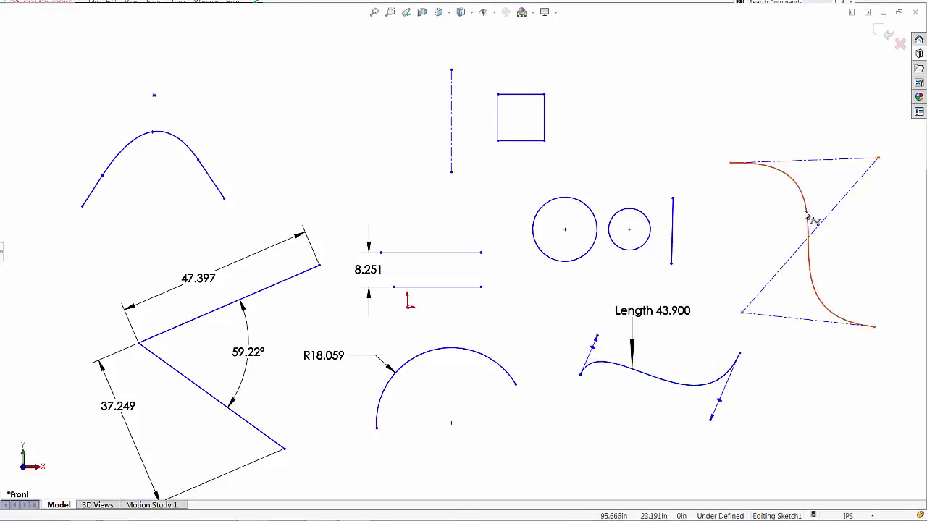
{"action": "left_click", "coordinate": [809, 212]}
{"action": "left_click", "coordinate": [904, 165]}
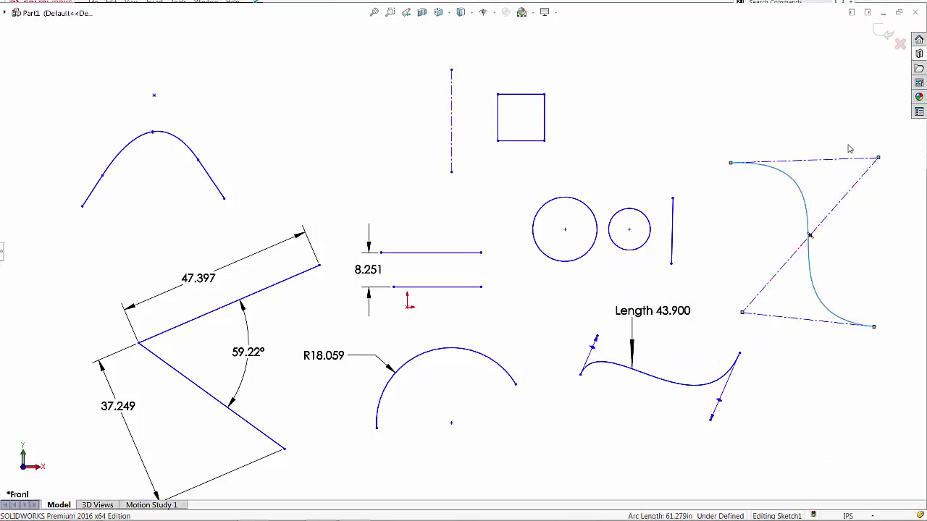
{"action": "left_click", "coordinate": [834, 90]}
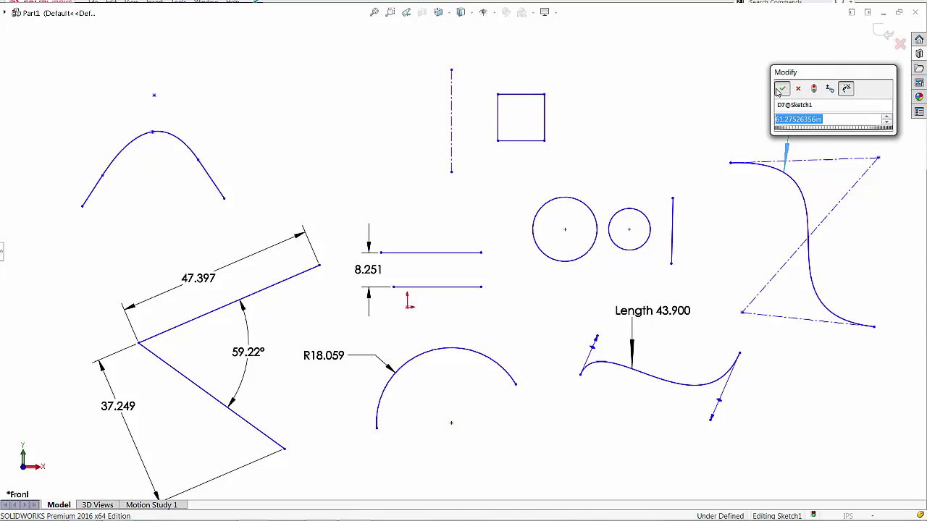
{"action": "left_click", "coordinate": [783, 89]}
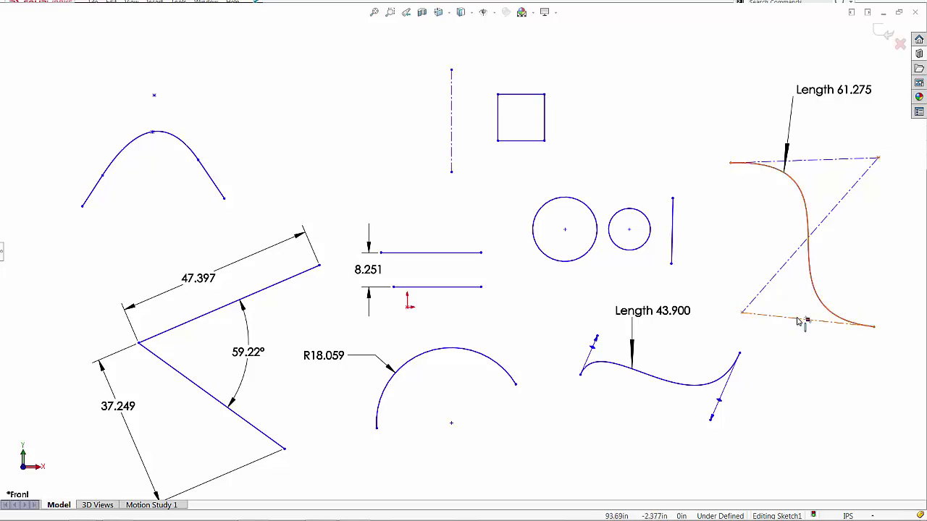
Step: Dimension the right spline's lower handle line as 31.931, placed below the spline
{"action": "left_click", "coordinate": [794, 322]}
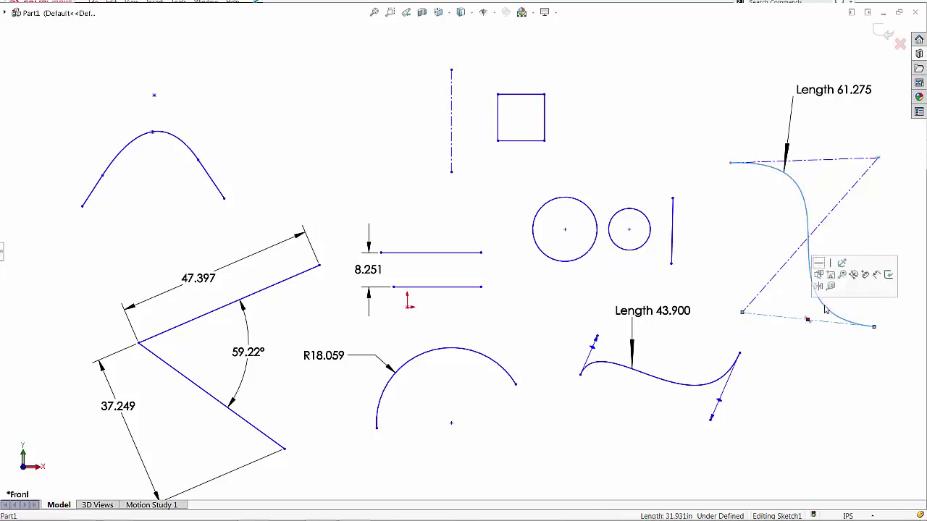
{"action": "left_click", "coordinate": [880, 274]}
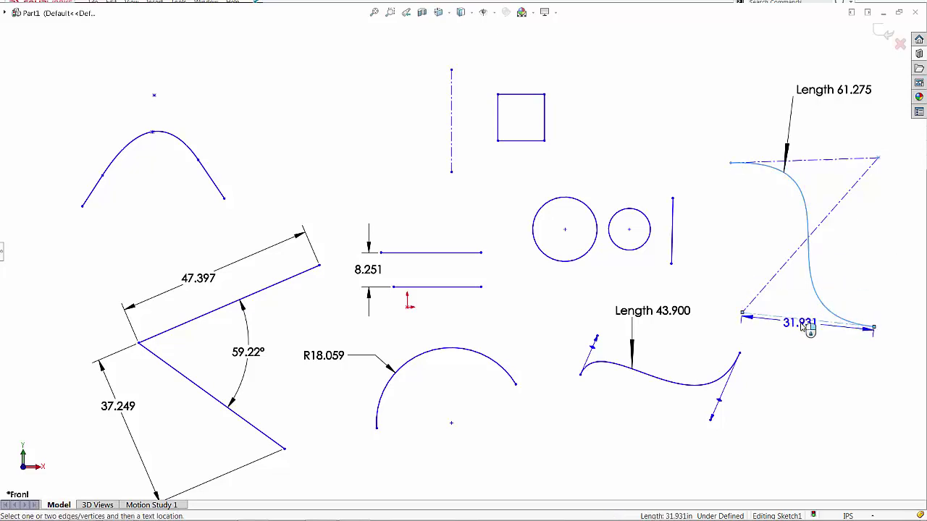
{"action": "left_click", "coordinate": [802, 354]}
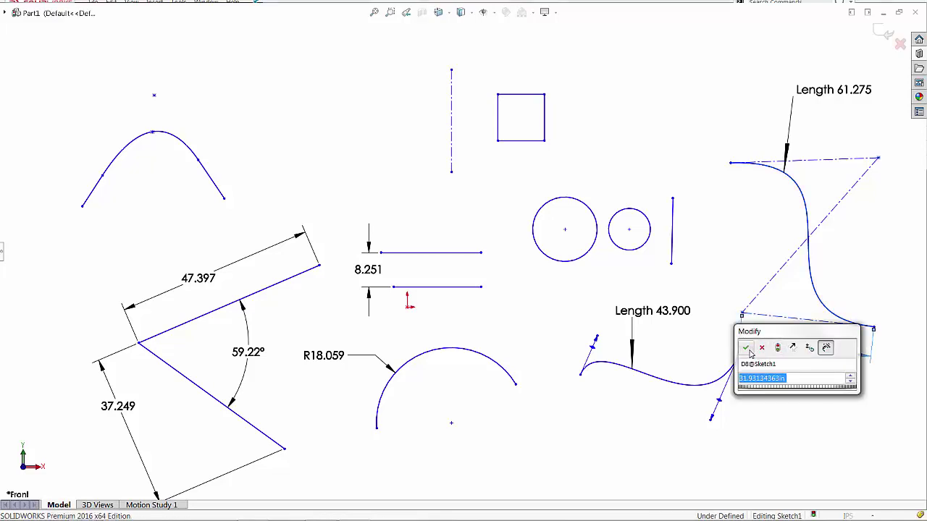
{"action": "left_click", "coordinate": [749, 351]}
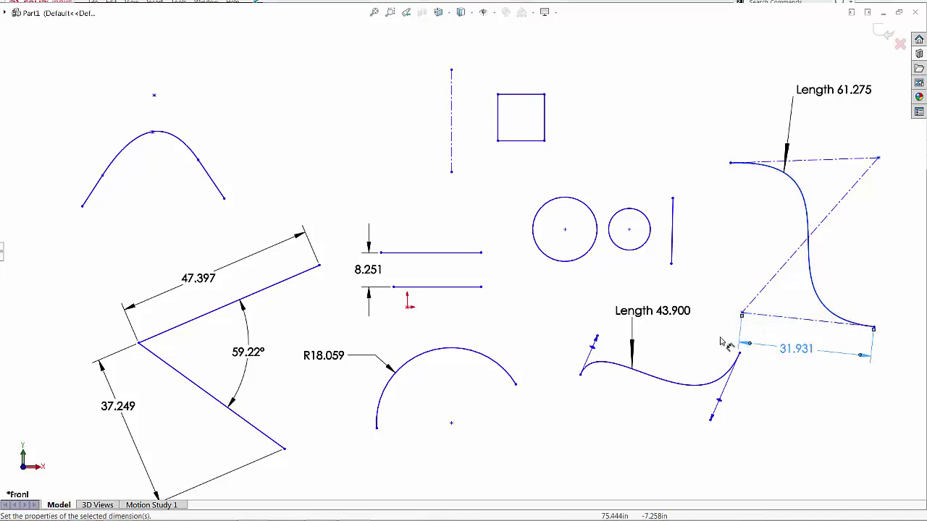
Step: Add a ρ0.4945 dimension to the upper arc, placed above it
{"action": "left_click", "coordinate": [185, 144]}
{"action": "left_click", "coordinate": [263, 97]}
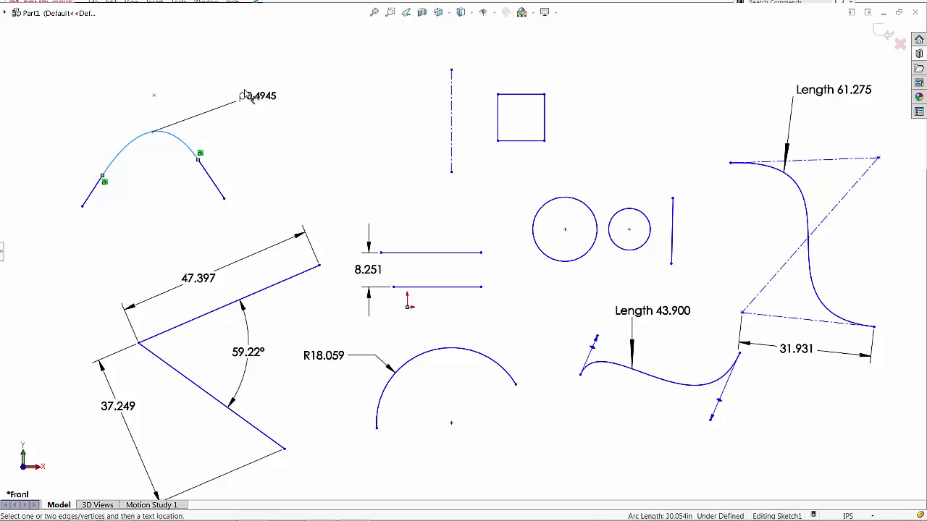
{"action": "left_click", "coordinate": [204, 64]}
{"action": "left_click", "coordinate": [188, 76]}
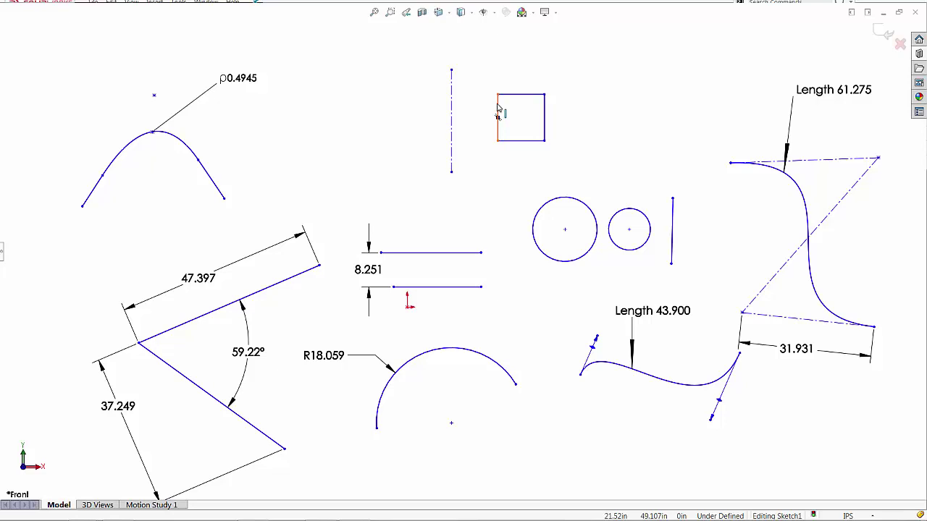
Step: Dimension the square's left edge 22.327 from the vertical centerline, placed above the square
{"action": "left_click", "coordinate": [498, 112]}
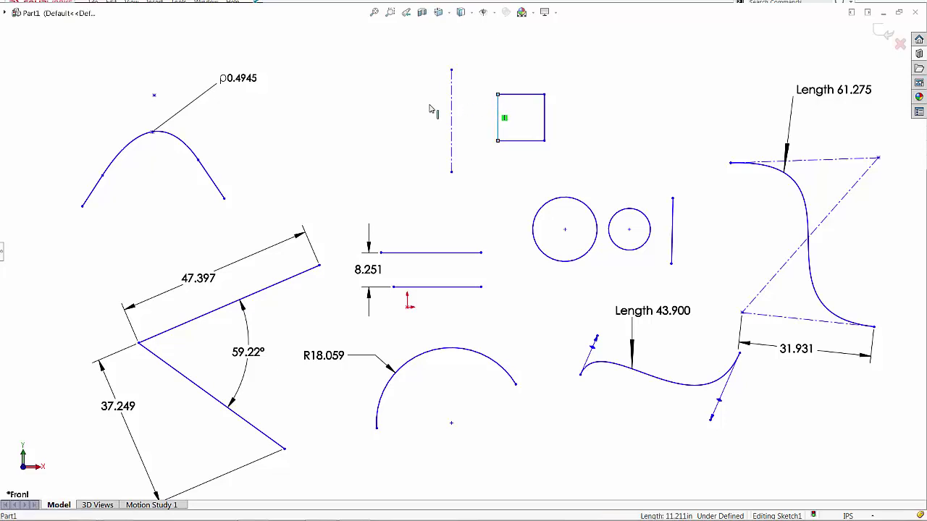
{"action": "left_click", "coordinate": [453, 101], "text": "ctrl"}
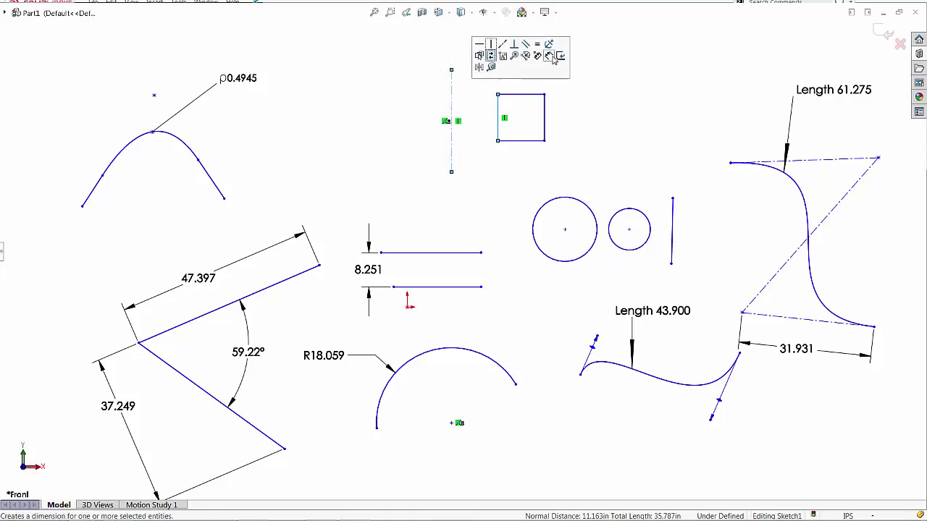
{"action": "left_click", "coordinate": [552, 60]}
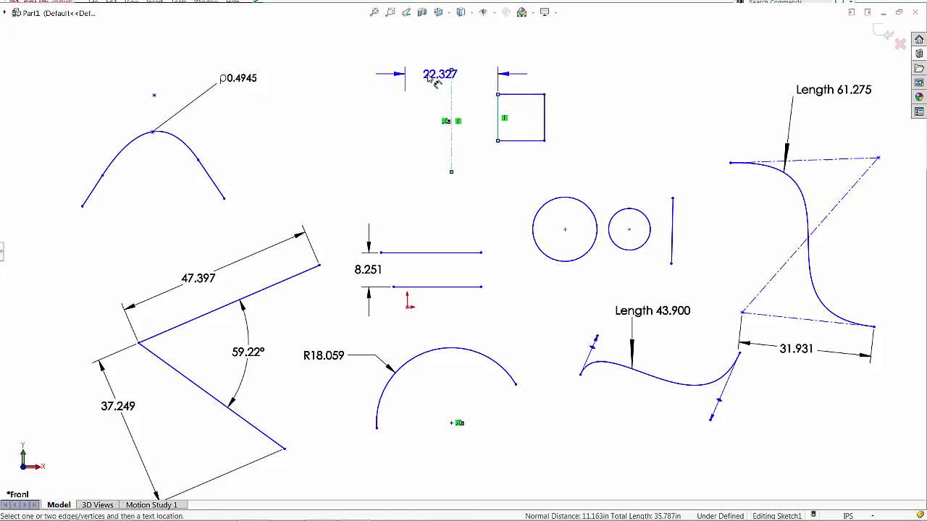
{"action": "left_click", "coordinate": [355, 73]}
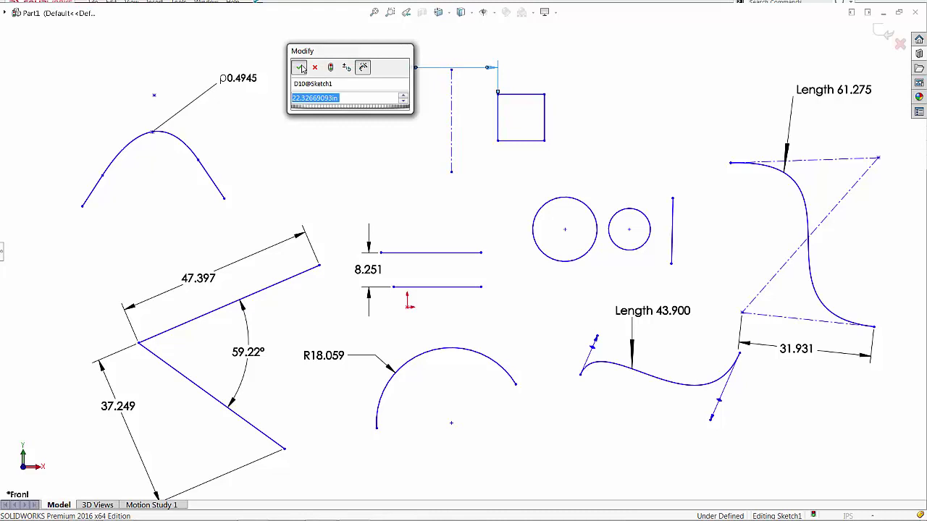
{"action": "left_click", "coordinate": [303, 67]}
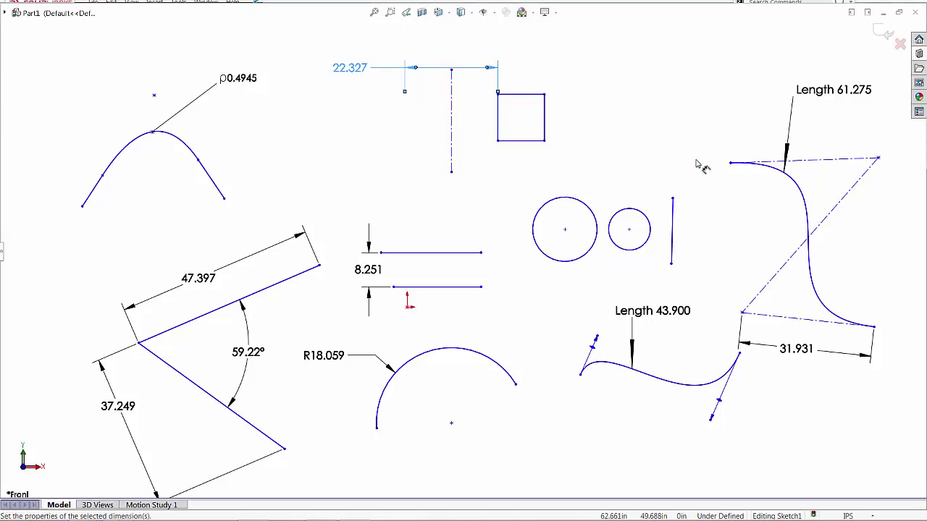
Step: Zoom in on the two circles and preview a 15.547 centre-to-centre dimension between them
{"action": "scroll", "coordinate": [710, 221], "scroll_direction": "down", "scroll_amount": 5}
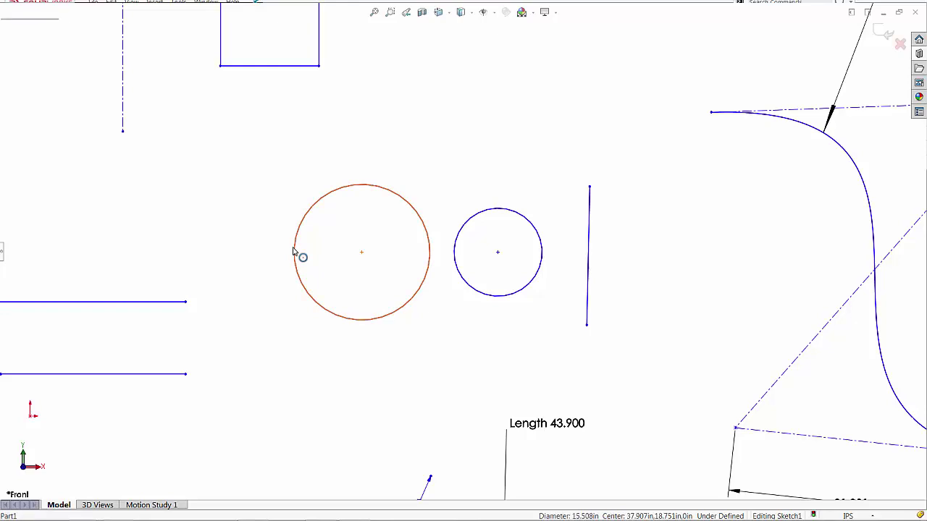
{"action": "left_click", "coordinate": [454, 255]}
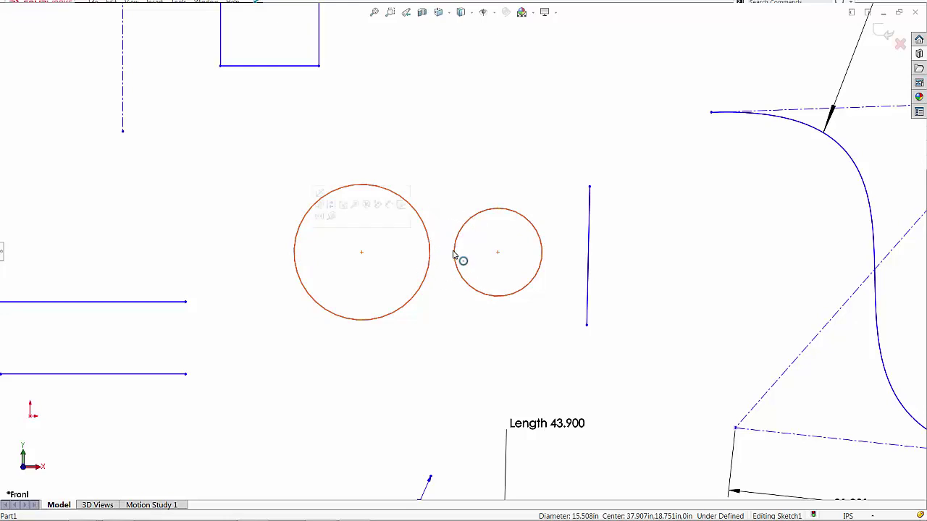
{"action": "left_click", "coordinate": [295, 250]}
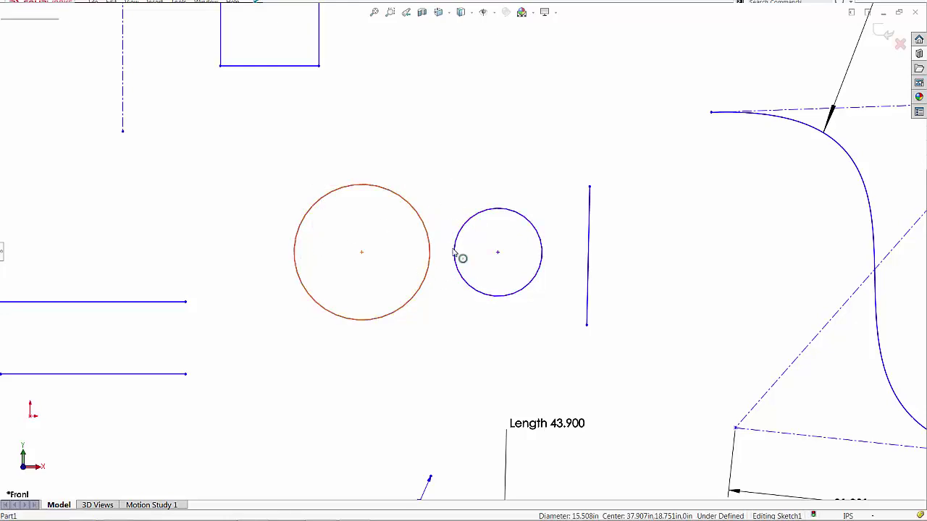
{"action": "left_click", "coordinate": [454, 253], "text": "ctrl"}
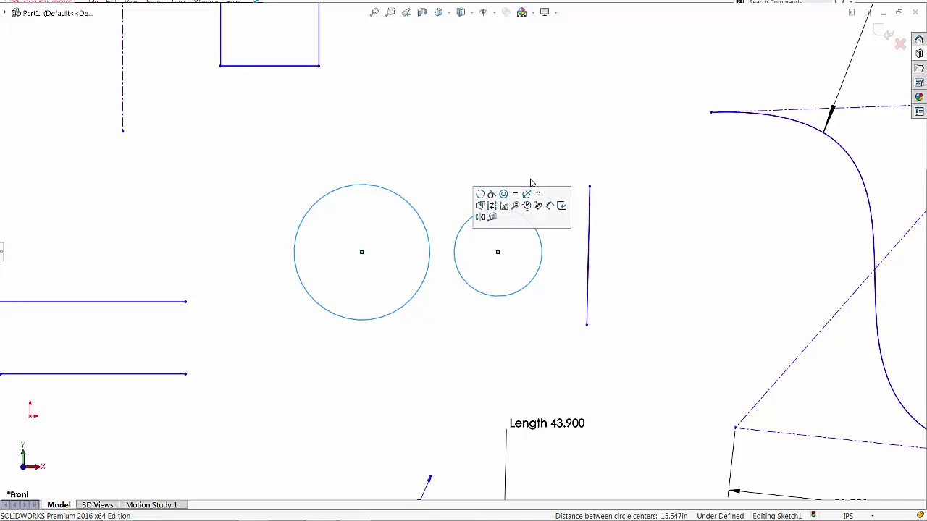
{"action": "left_click", "coordinate": [549, 204]}
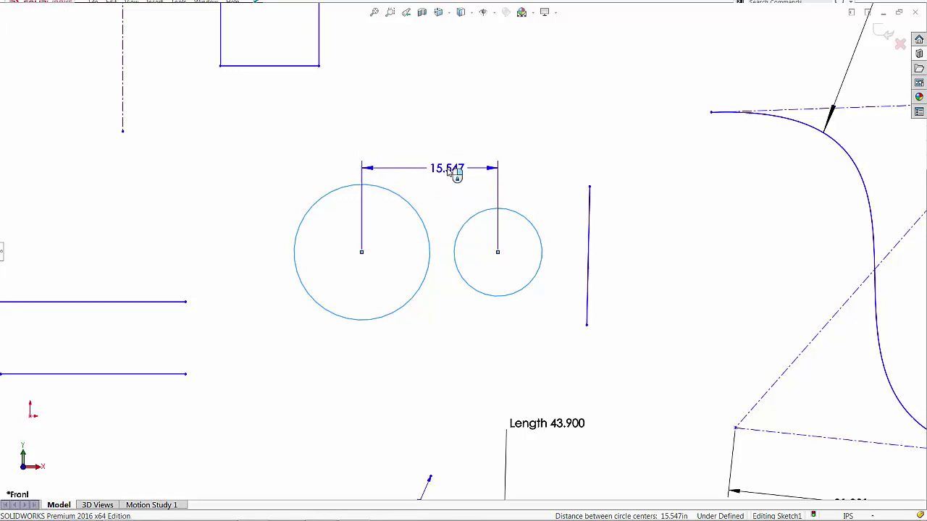
Step: Replace the centre-to-centre preview with an 18.272 left-edge-to-left-edge dimension above the circles
{"action": "key", "text": "Escape"}
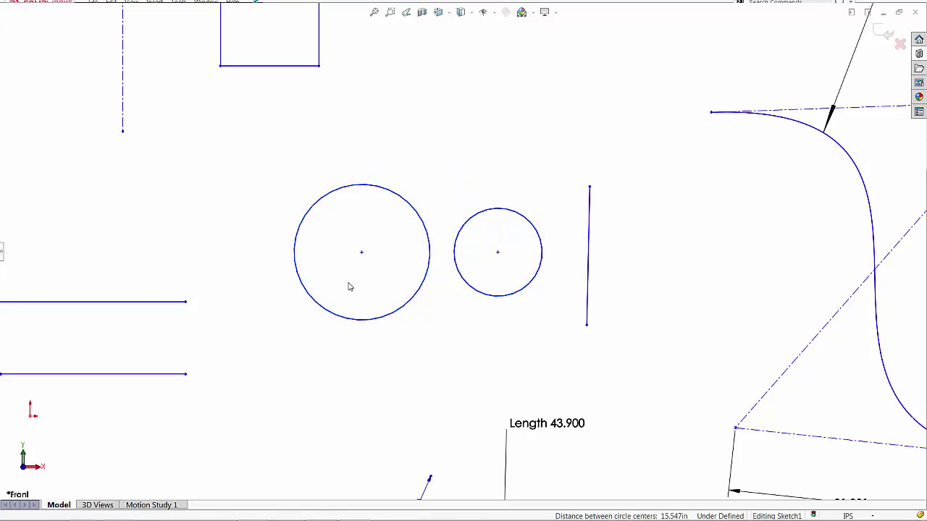
{"action": "left_click", "coordinate": [294, 250]}
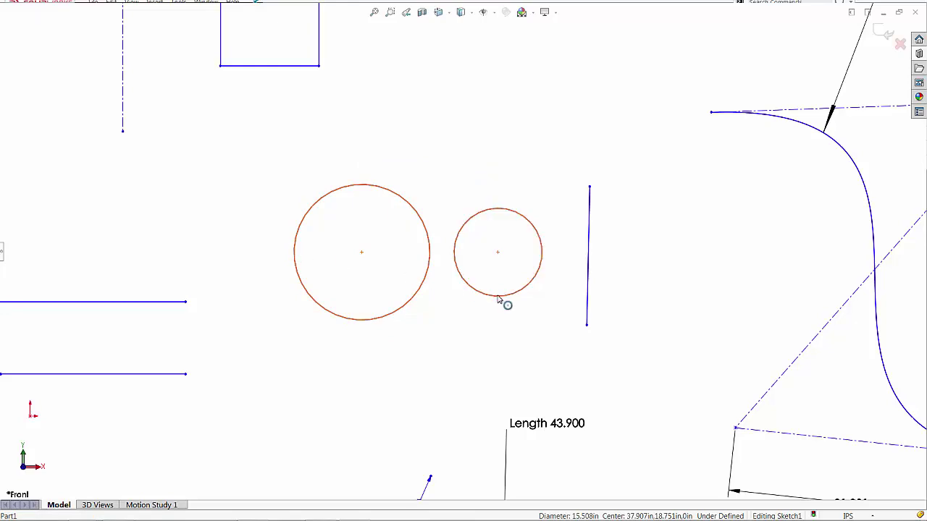
{"action": "left_click", "coordinate": [455, 253], "text": "ctrl"}
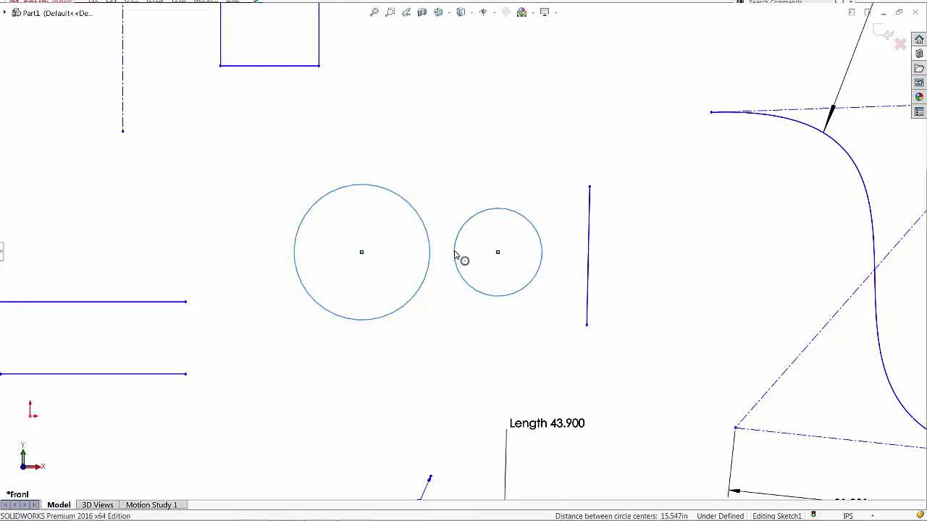
{"action": "right_click", "coordinate": [432, 141]}
{"action": "right_click", "coordinate": [536, 165]}
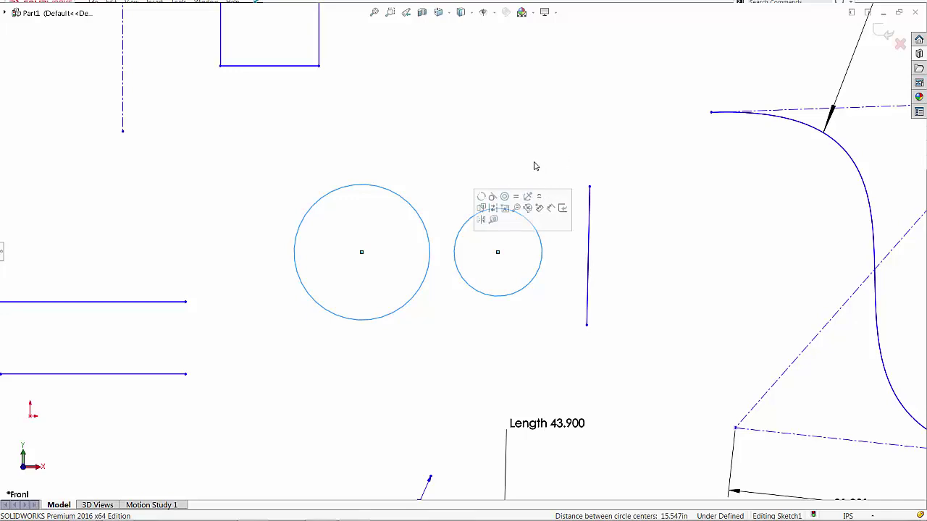
{"action": "left_click", "coordinate": [551, 209]}
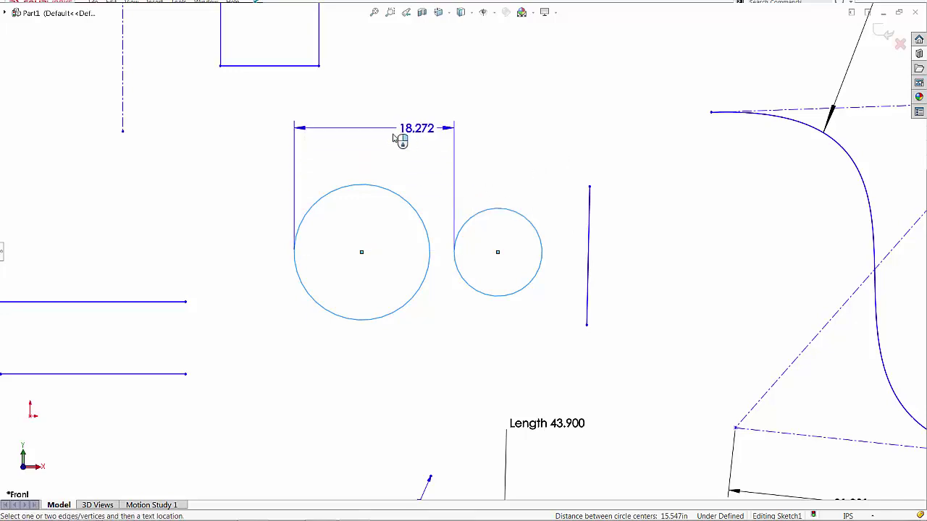
{"action": "left_click", "coordinate": [392, 142]}
{"action": "key", "text": "Return"}
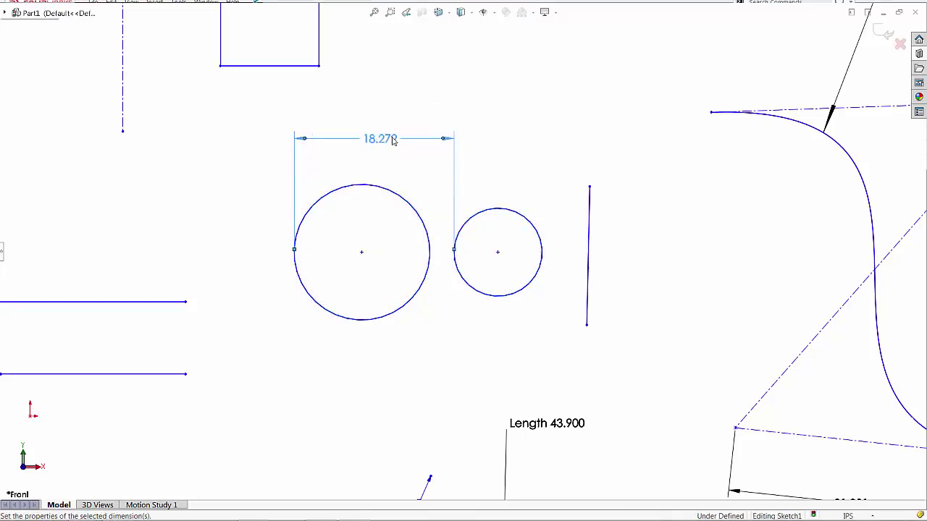
{"action": "key", "text": "Escape"}
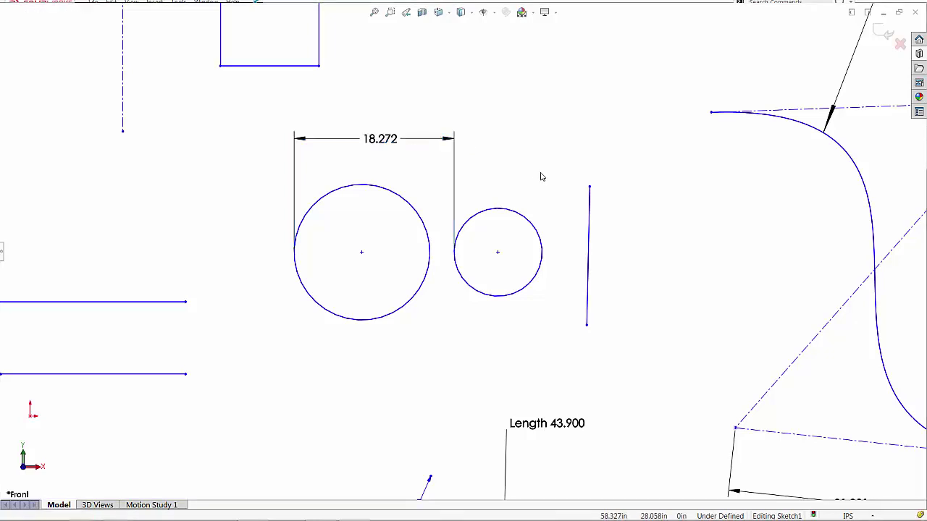
Step: Add a 12.822 dimension below the circles, then delete it along with the 18.272 dimension
{"action": "left_click", "coordinate": [436, 258]}
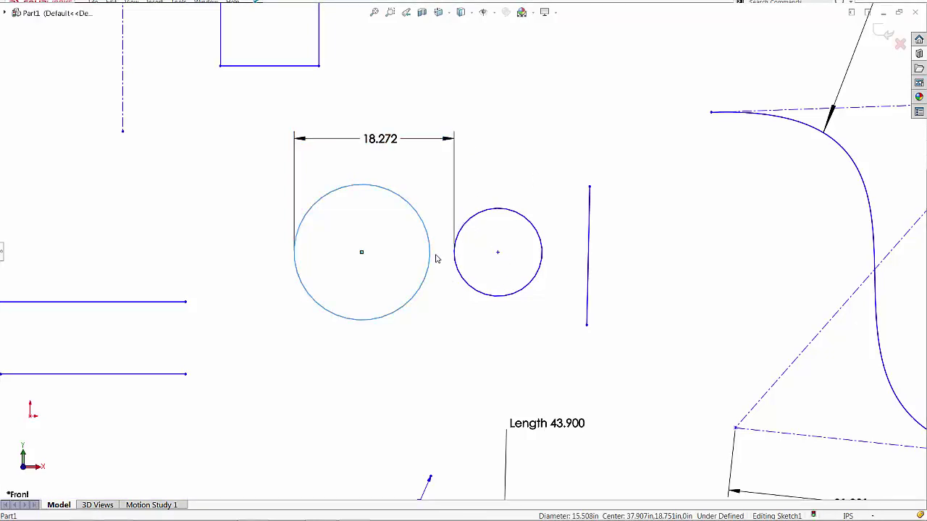
{"action": "left_click", "coordinate": [543, 258], "text": "ctrl"}
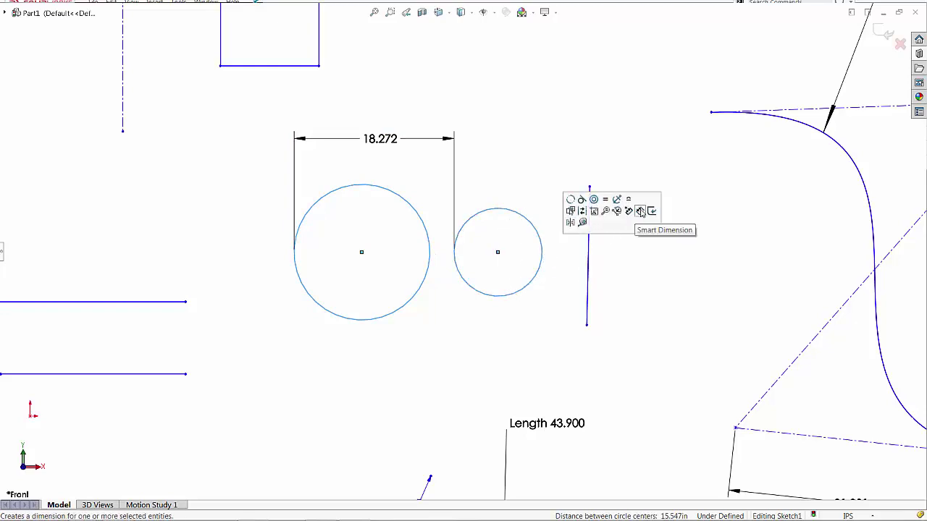
{"action": "left_click", "coordinate": [642, 212]}
{"action": "left_click", "coordinate": [480, 337]}
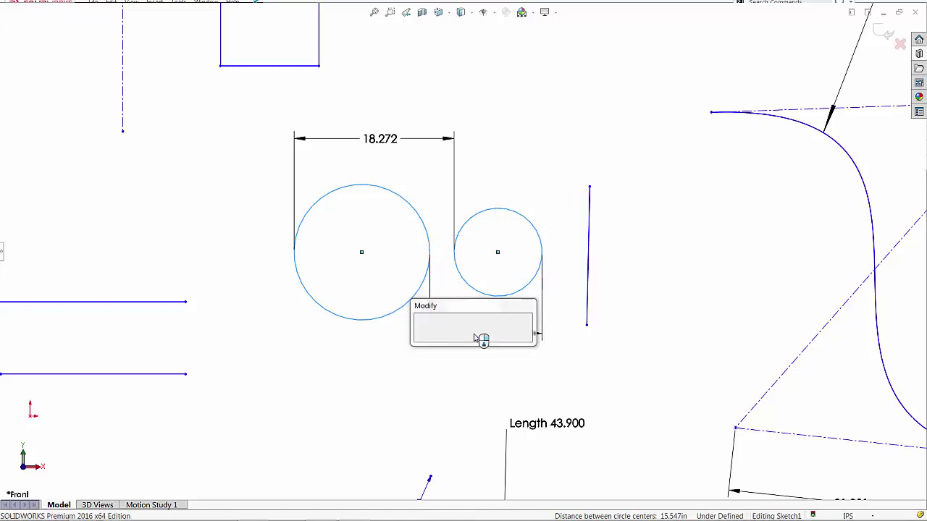
{"action": "left_click", "coordinate": [422, 332]}
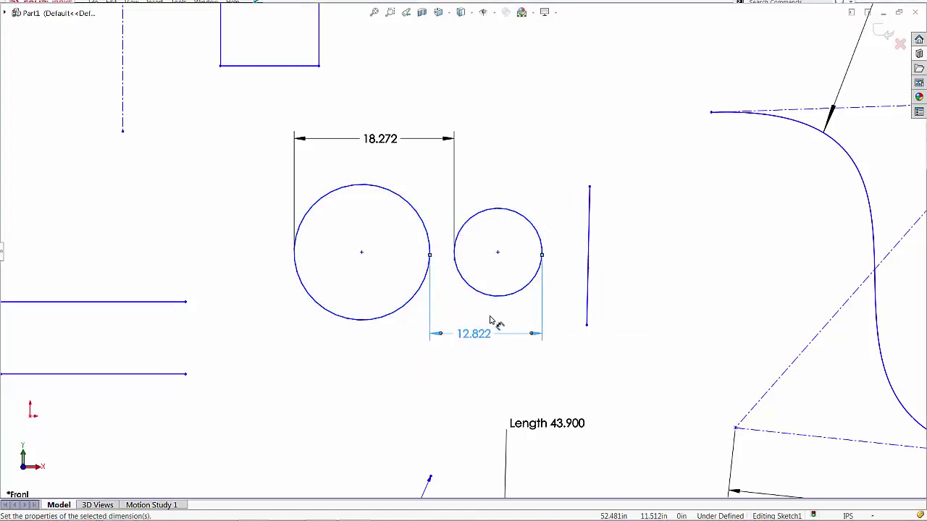
{"action": "key", "text": "Escape"}
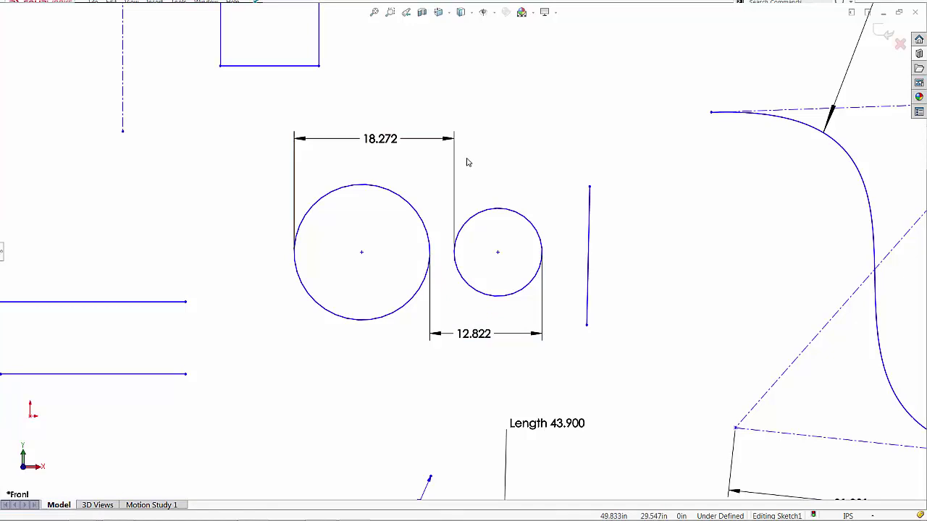
{"action": "left_click", "coordinate": [393, 147]}
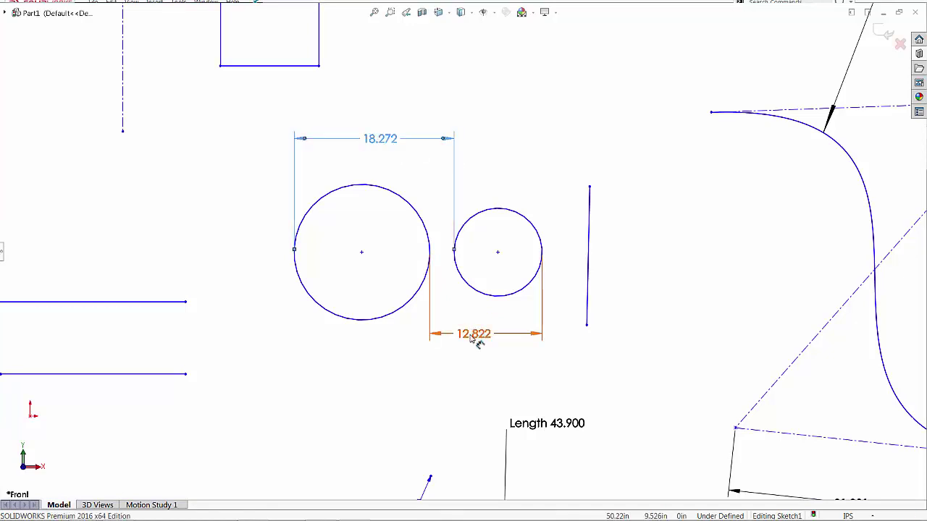
{"action": "left_click", "coordinate": [477, 336], "text": "ctrl"}
{"action": "key", "text": "Delete"}
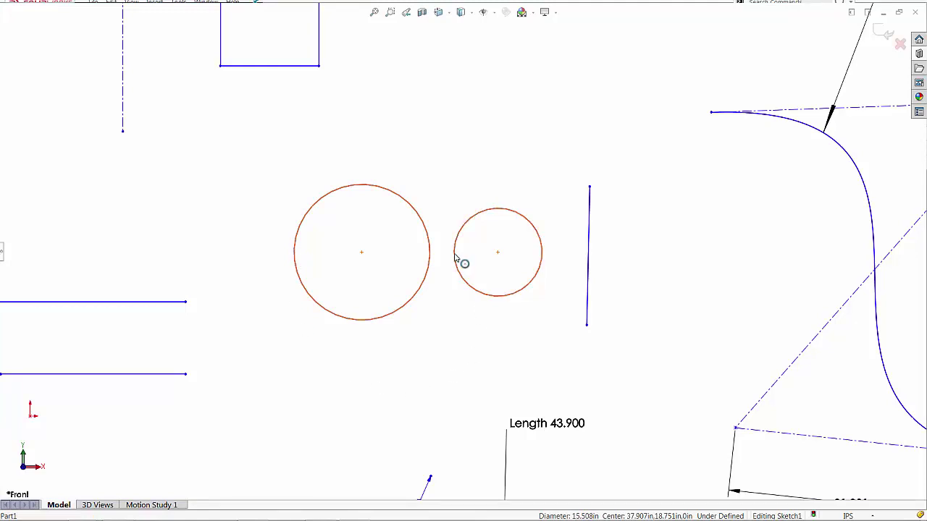
Step: Re-dimension the two circles 18.272 apart, placed above them
{"action": "left_click", "coordinate": [455, 256], "text": "ctrl"}
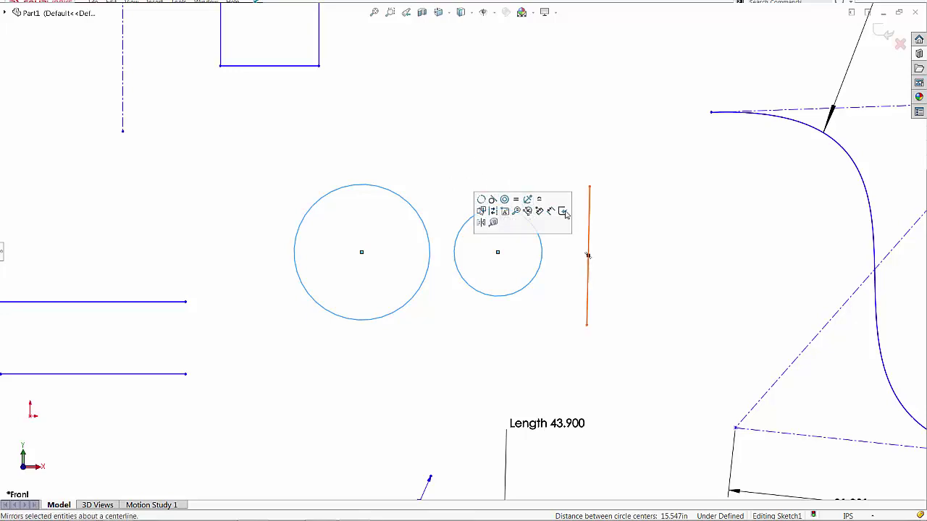
{"action": "left_click", "coordinate": [551, 212]}
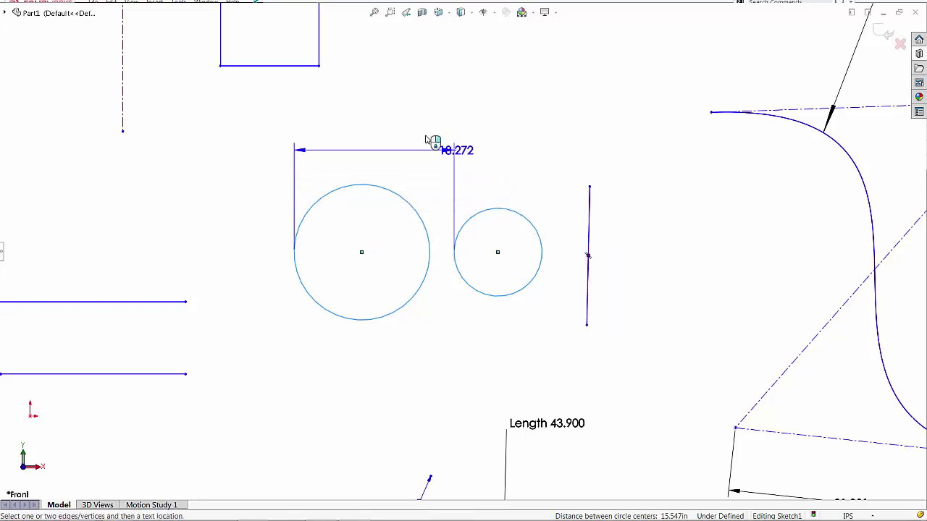
{"action": "left_click", "coordinate": [389, 138]}
{"action": "key", "text": "Return"}
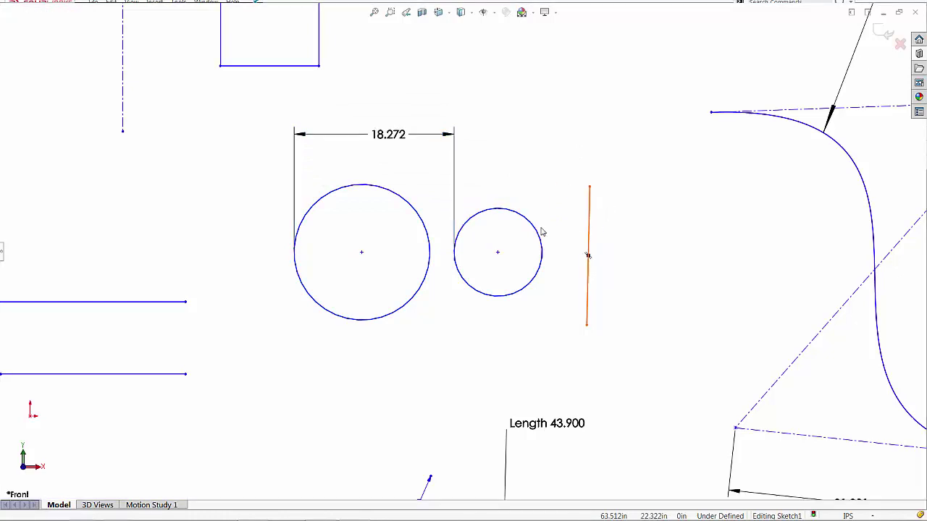
Step: Dimension the small circle to the vertical line at 5.284, then pick the large circle and line
{"action": "left_click", "coordinate": [590, 224]}
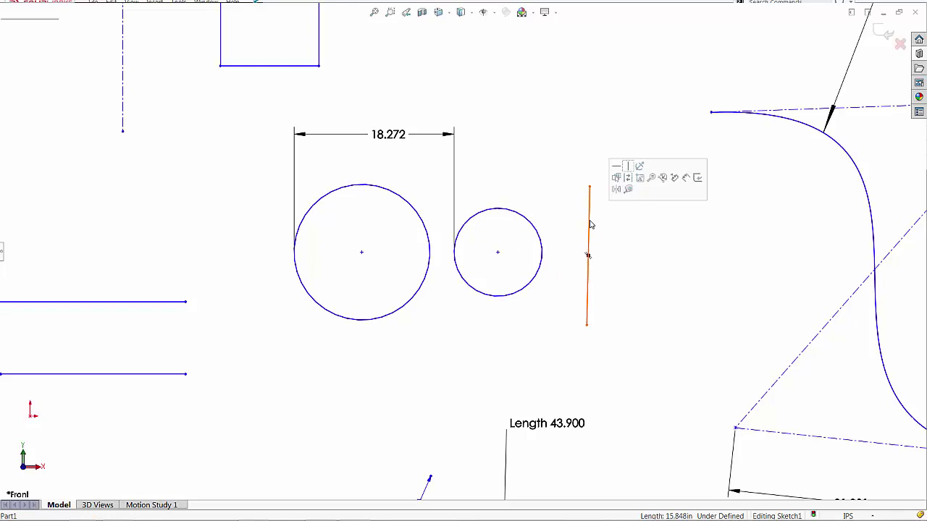
{"action": "left_click", "coordinate": [542, 255], "text": "ctrl"}
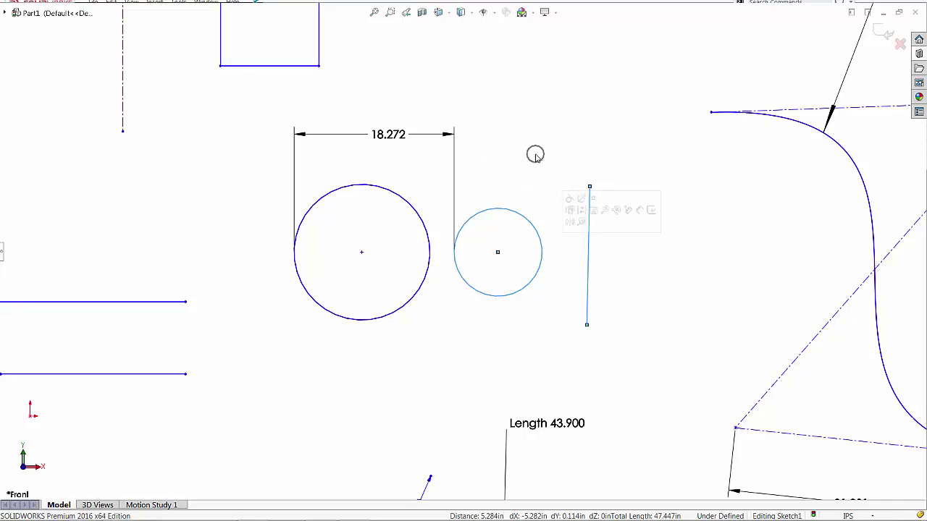
{"action": "left_click", "coordinate": [639, 209]}
{"action": "left_click", "coordinate": [571, 145]}
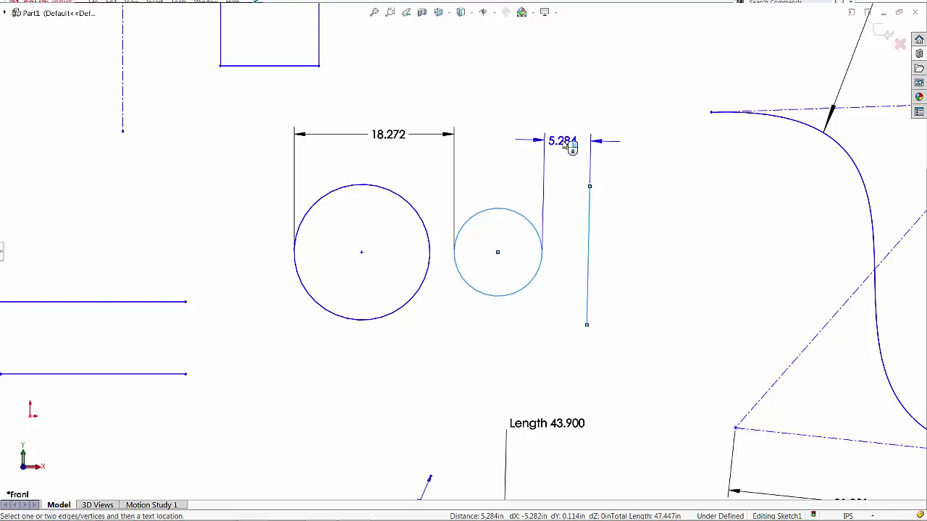
{"action": "left_click", "coordinate": [513, 137]}
{"action": "key", "text": "Escape"}
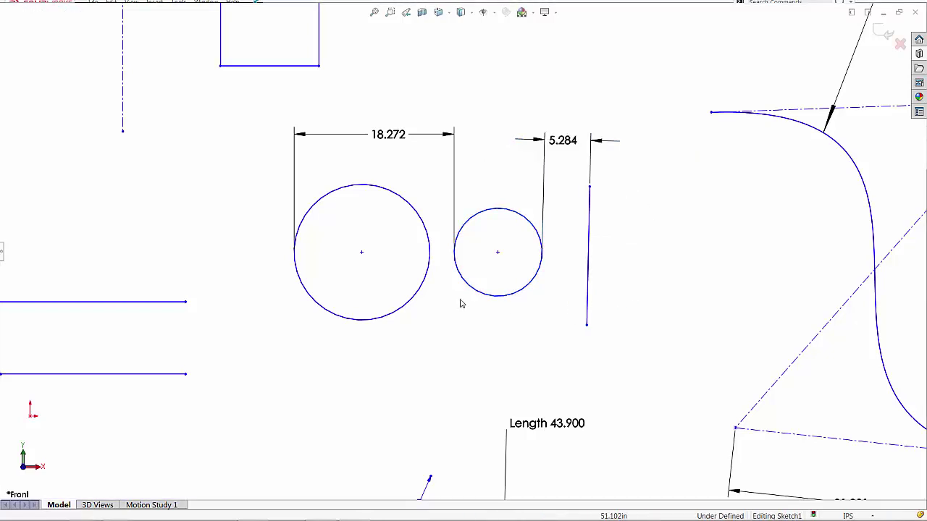
{"action": "left_click", "coordinate": [430, 255]}
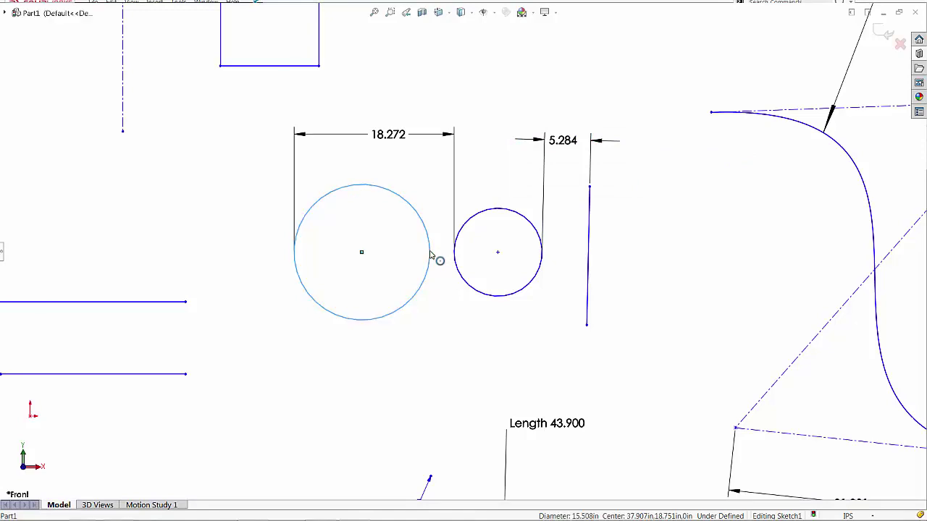
{"action": "left_click", "coordinate": [589, 273], "text": "ctrl"}
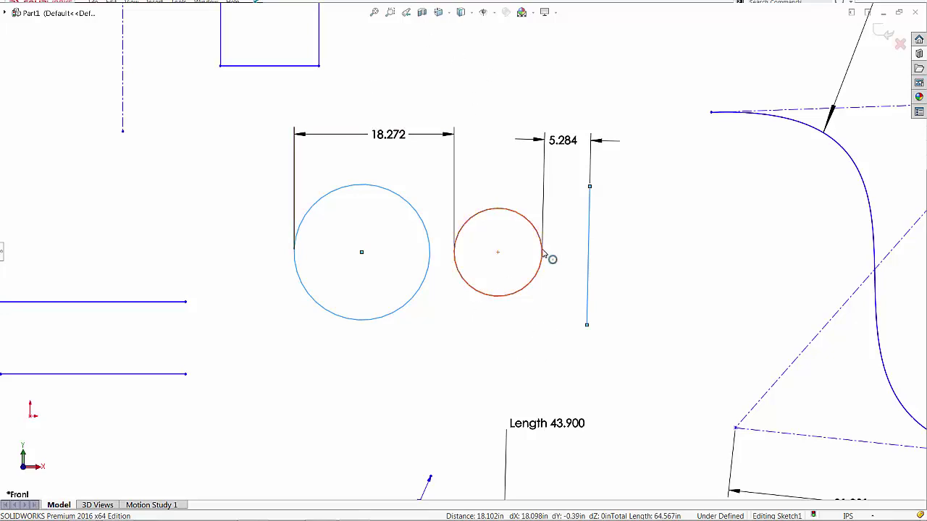
{"action": "key", "text": "s"}
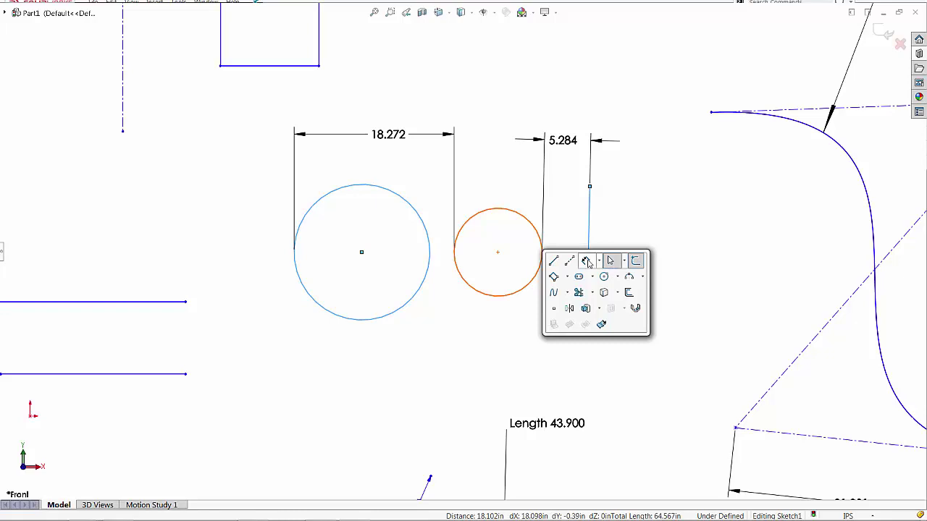
{"action": "left_click", "coordinate": [592, 262]}
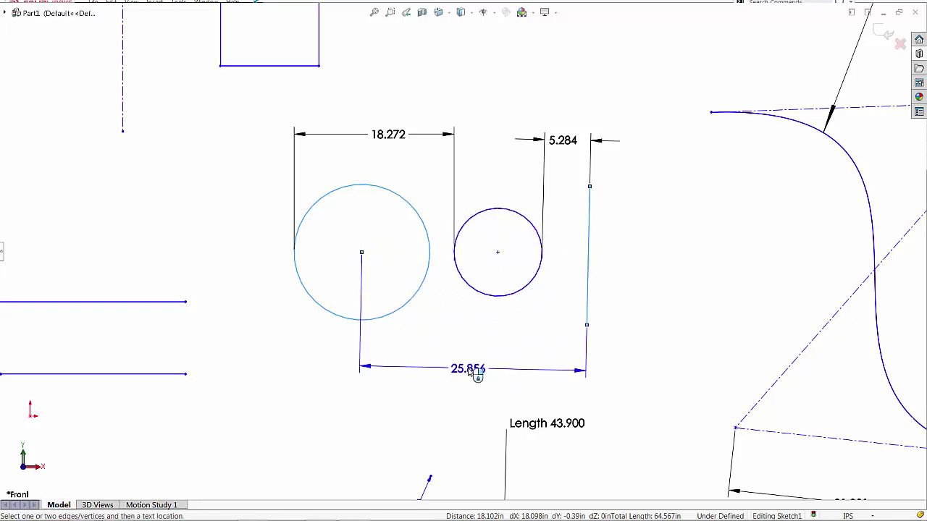
{"action": "key", "text": "Escape"}
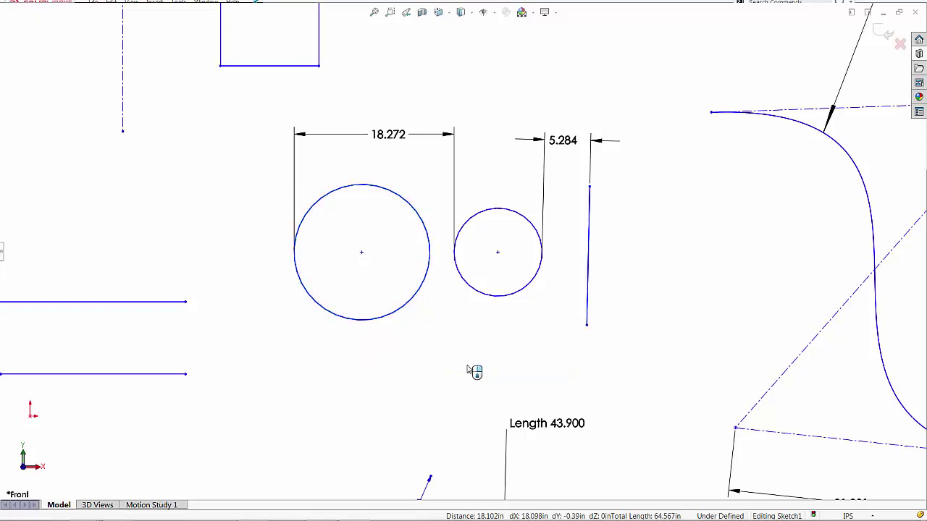
{"action": "left_click", "coordinate": [589, 301]}
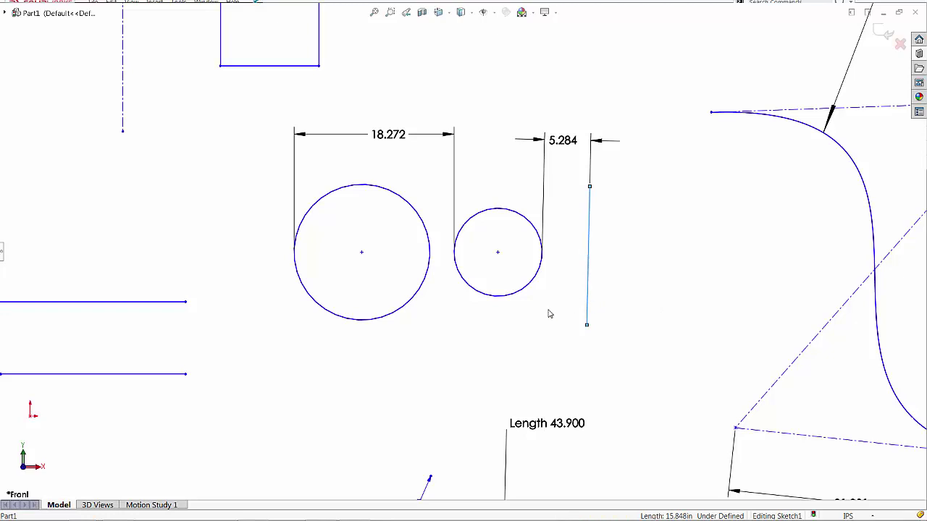
{"action": "left_click", "coordinate": [427, 282], "text": "ctrl"}
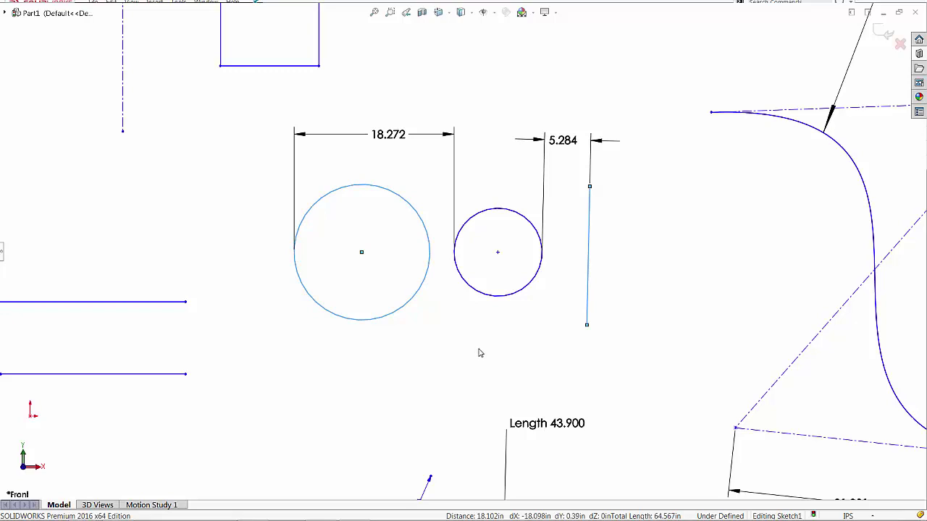
{"action": "key", "text": "ctrl"}
{"action": "key", "text": "ctrl"}
{"action": "key", "text": "ctrl"}
{"action": "key", "text": "s"}
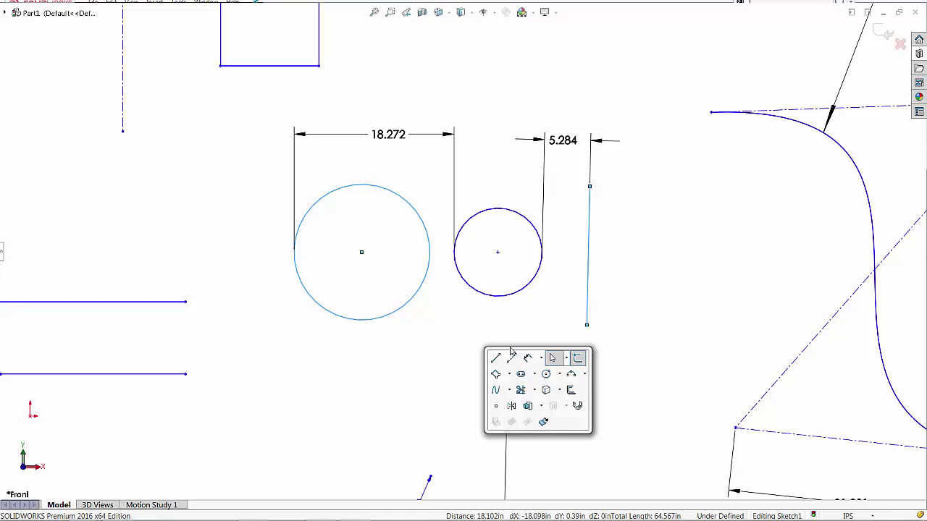
{"action": "key", "text": "Escape"}
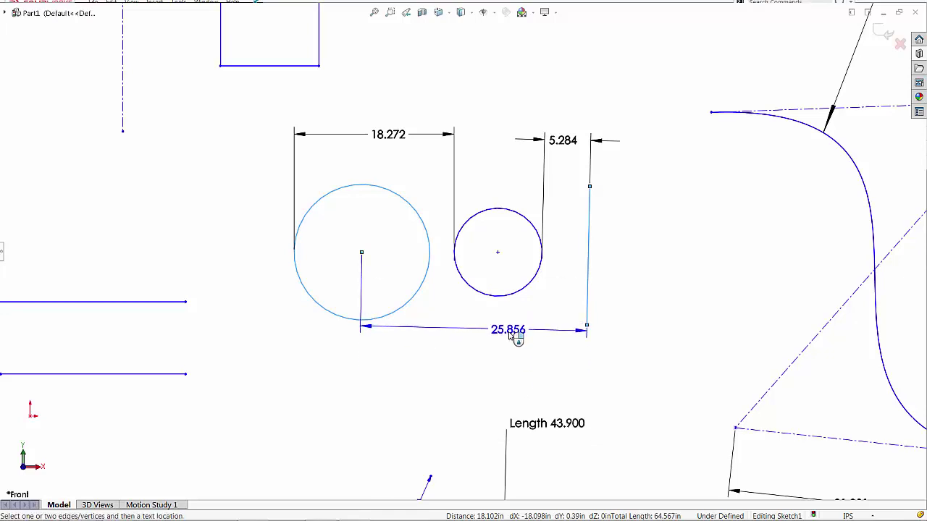
{"action": "key", "text": "Escape"}
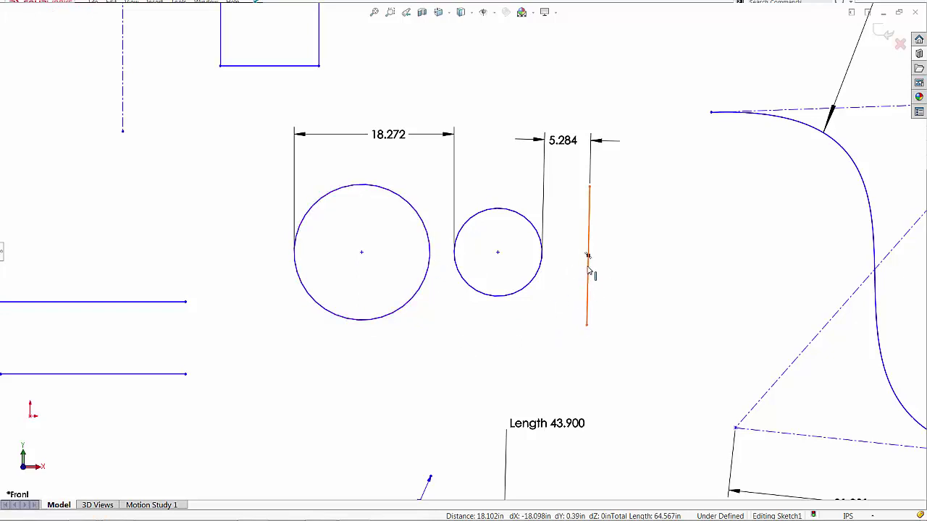
Step: Dimension the large circle's right edge to the vertical line at 18.102, placed below the circles
{"action": "left_click", "coordinate": [433, 265]}
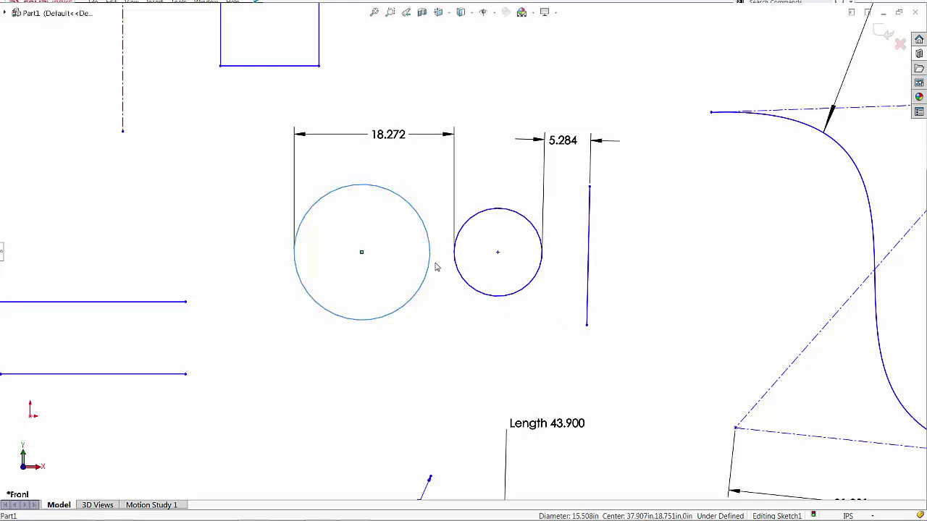
{"action": "left_click", "coordinate": [586, 297], "text": "ctrl"}
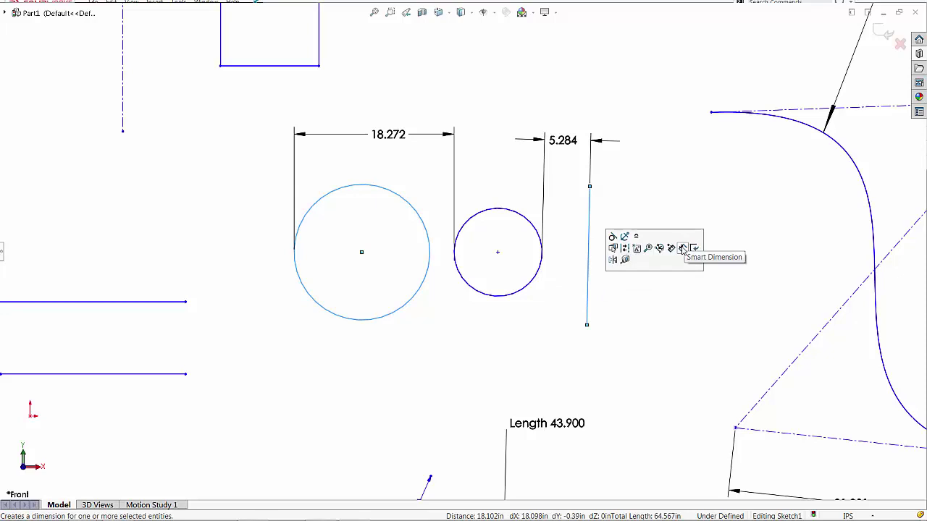
{"action": "left_click", "coordinate": [682, 250]}
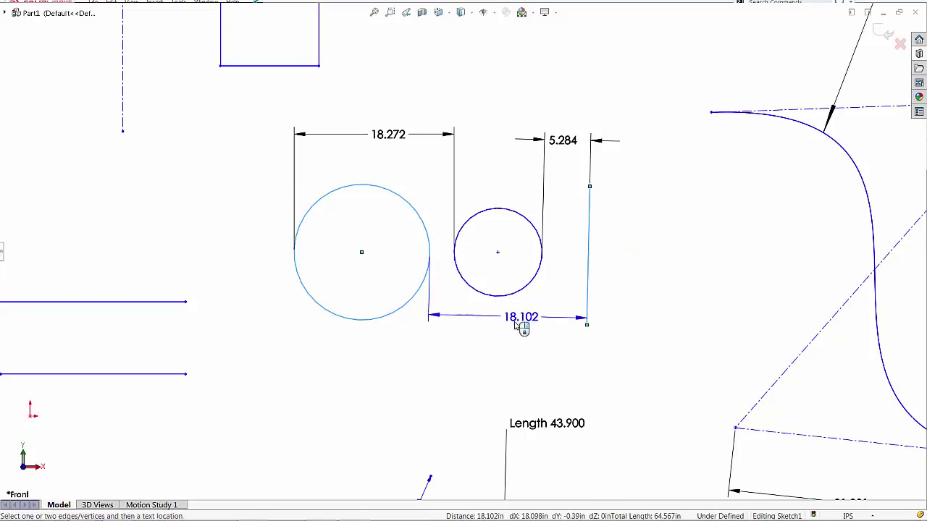
{"action": "left_click", "coordinate": [452, 325]}
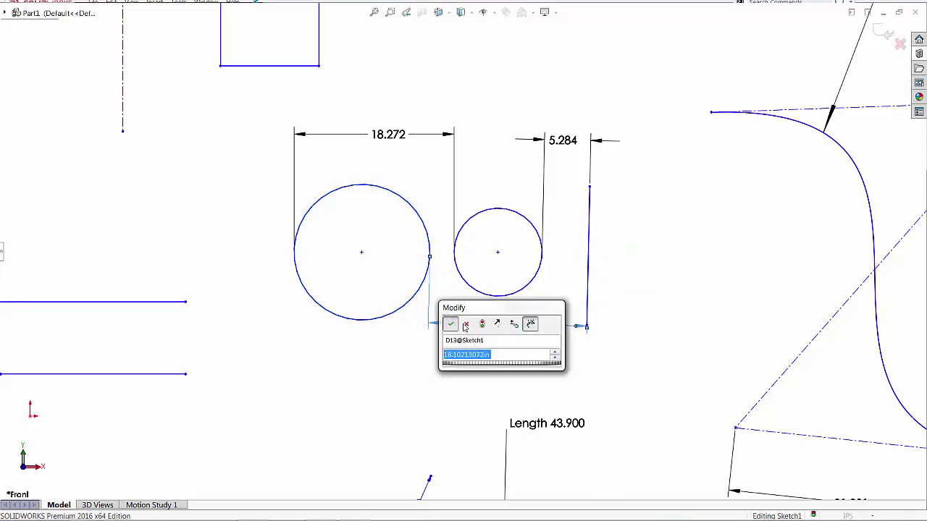
{"action": "left_click", "coordinate": [451, 325]}
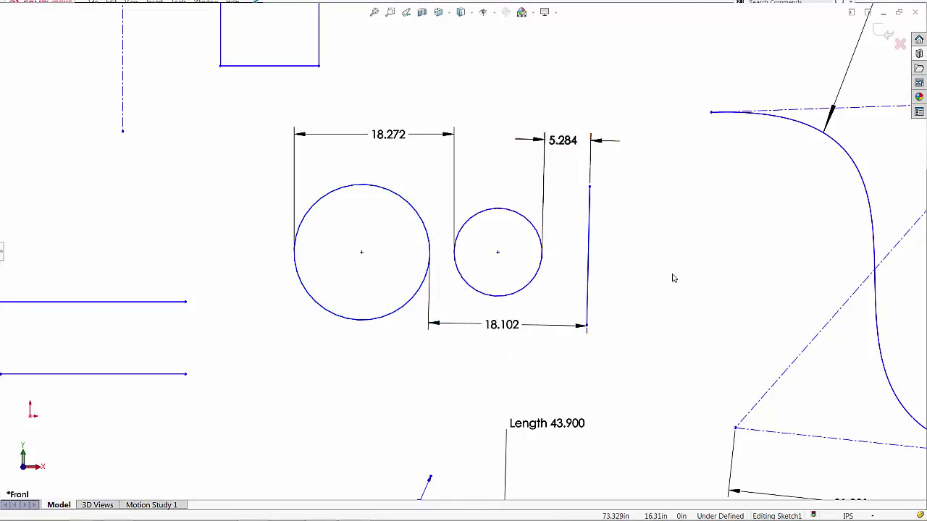
{"action": "key", "text": "f"}
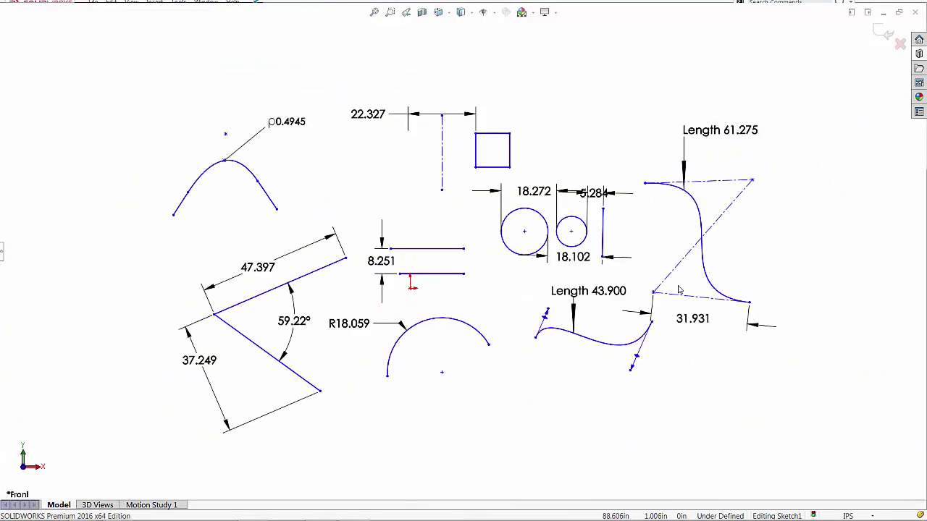